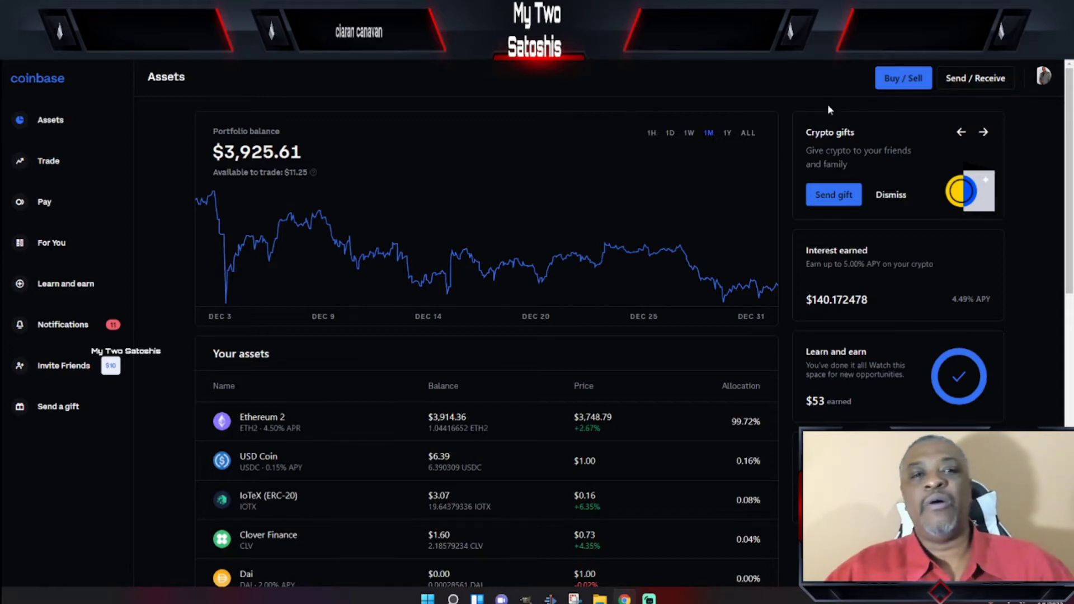
Switch from the Coinbase Assets tab to the QuickSwap swap tab with Ctrl+Tab.
key("ctrl+Tab")
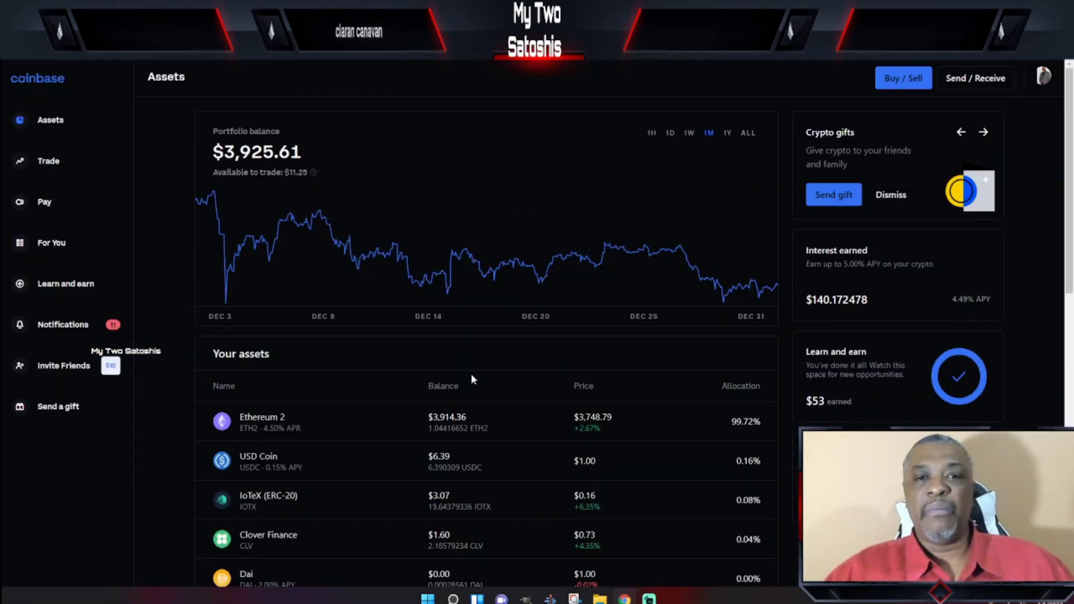
Scroll the Coinbase Assets page down to see the Ethereum 2 holding and the watchlist.
scroll(471, 375, "down", 5)
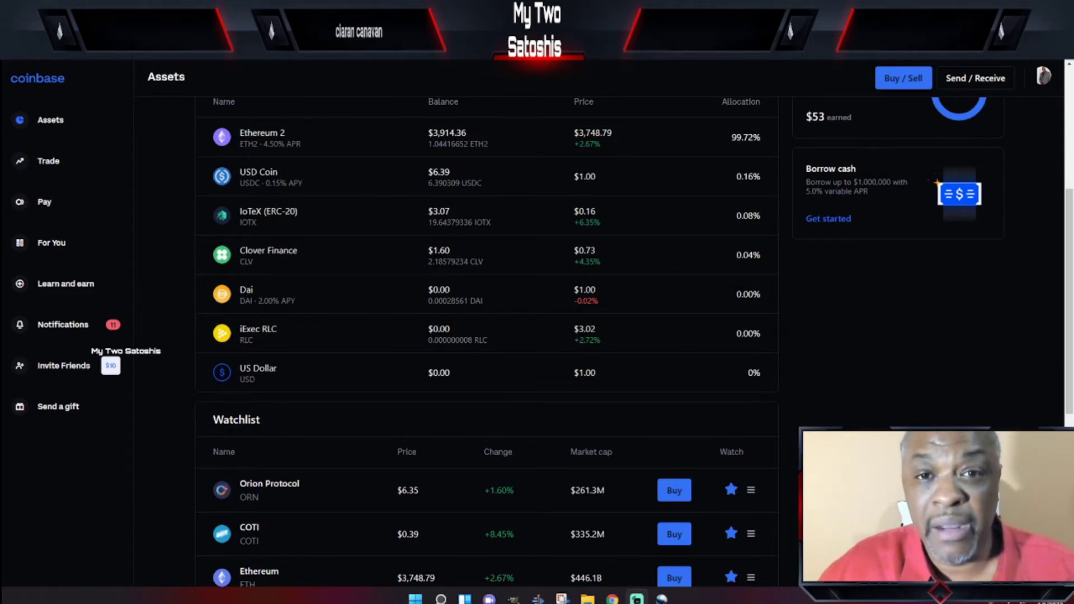
Bring up the MetaMask Chrome Web Store page from its browser tab.
left_click(526, 34)
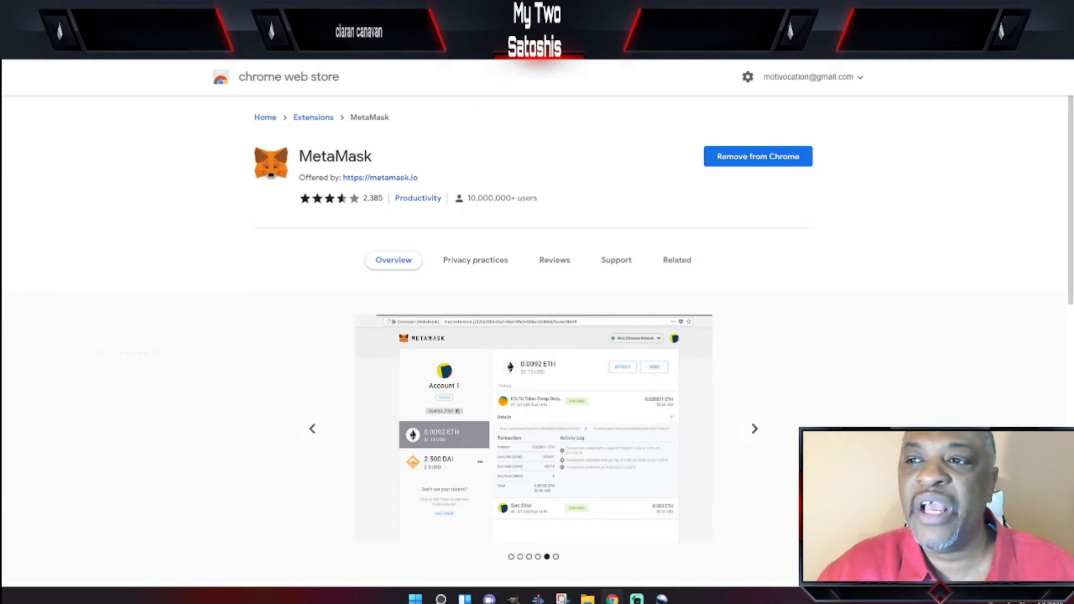
Open the Chrome toolbar's list of installed extensions.
left_click(1023, 48)
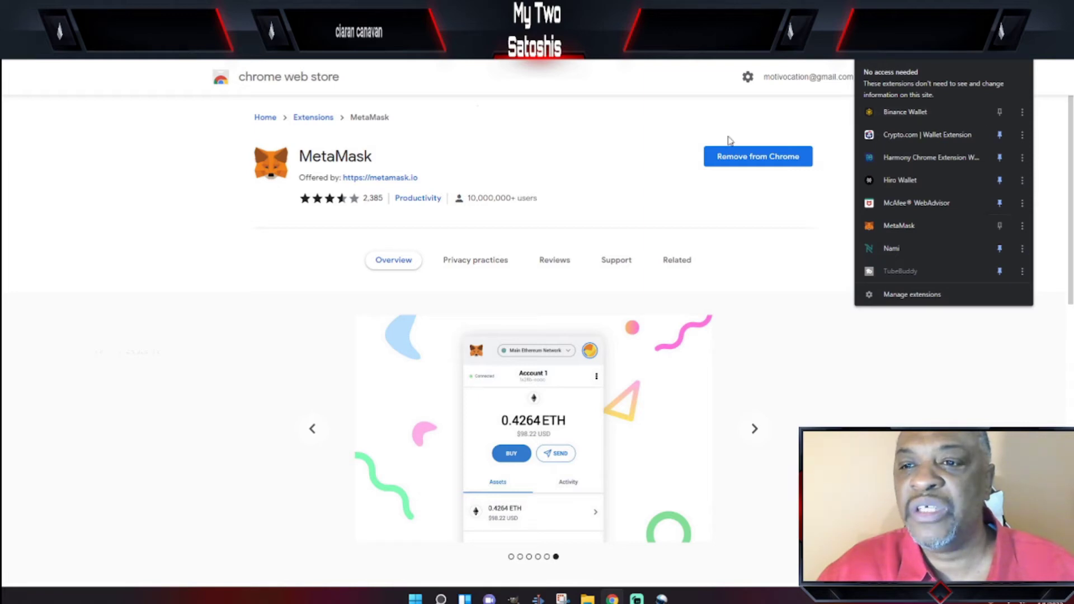
left_click(772, 132)
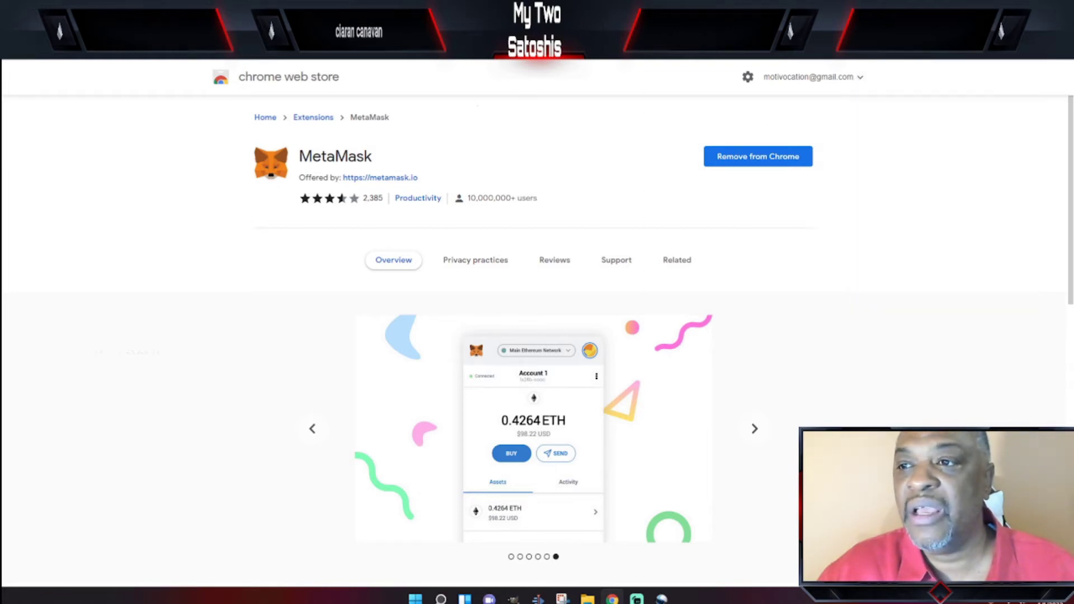
left_click(1024, 47)
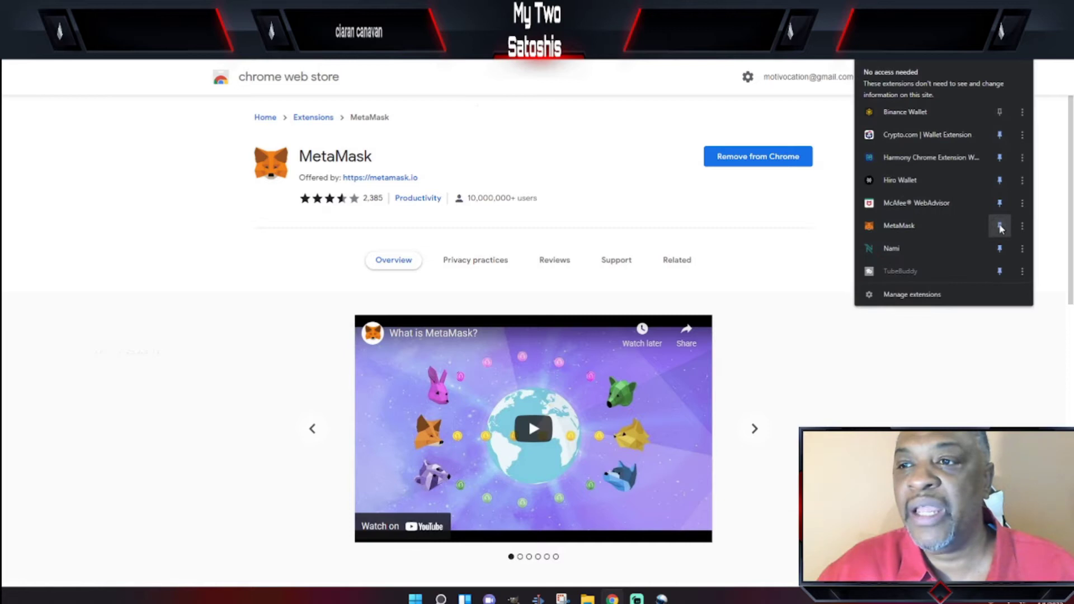
left_click(812, 128)
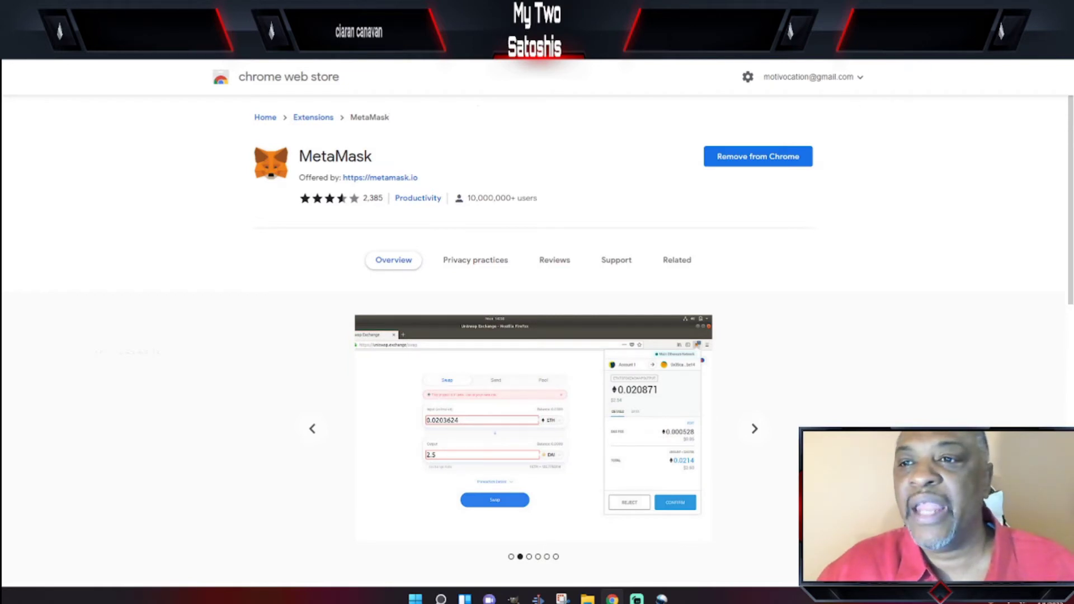
Switch the MetaMask network from Polygon Mainnet to Ethereum Mainnet, then go to Chainlist.
left_click(892, 55)
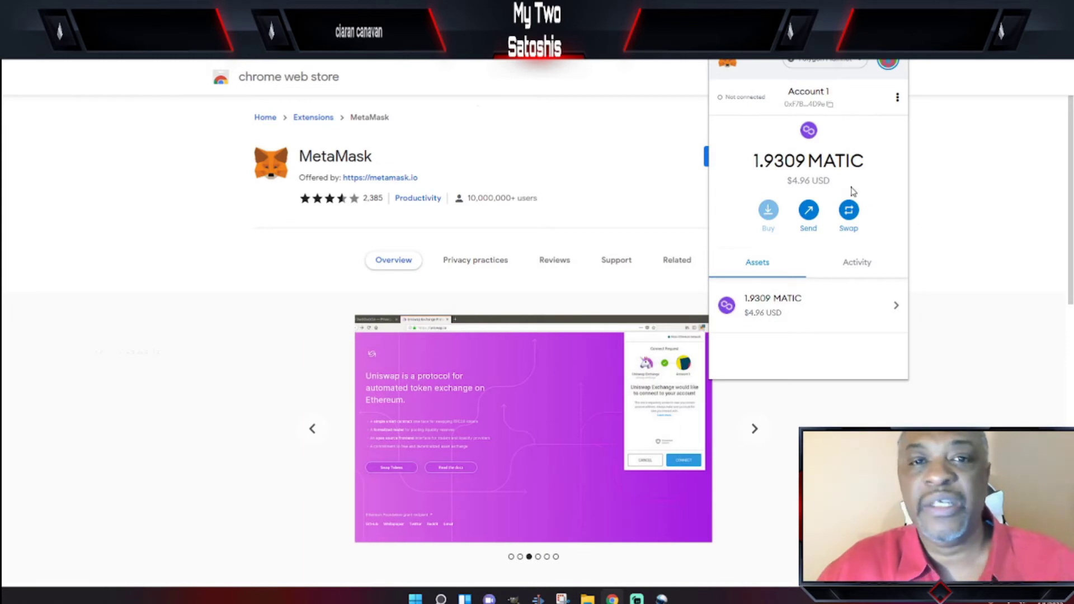
left_click(823, 60)
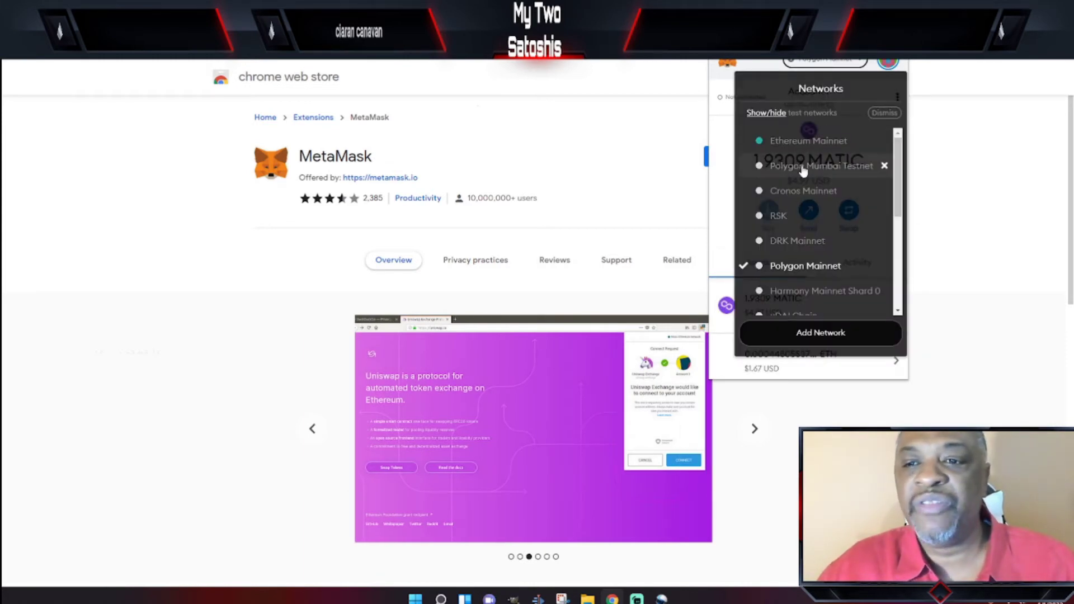
left_click(848, 139)
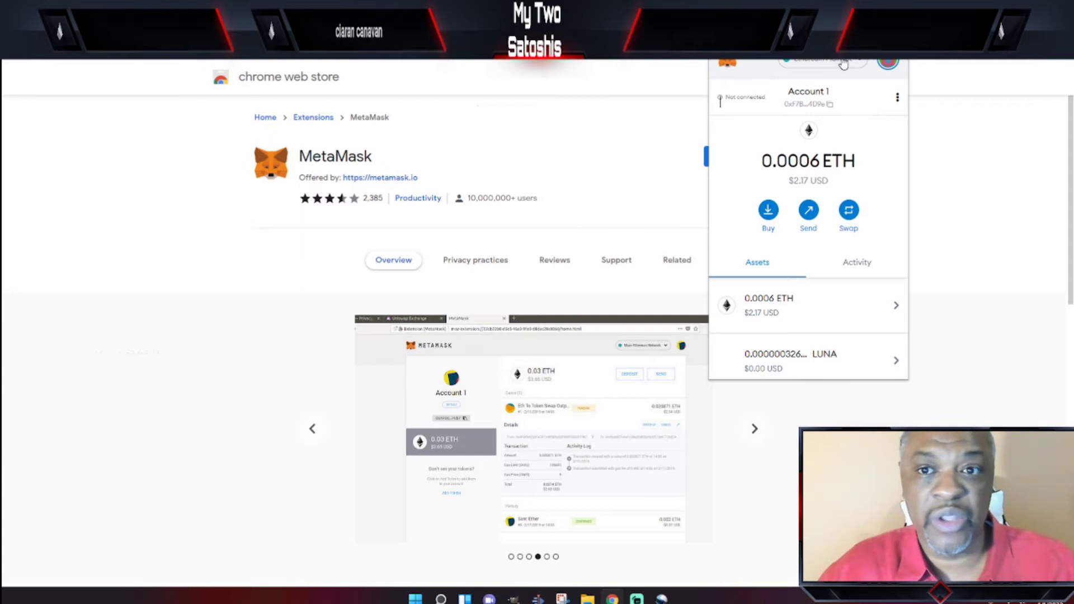
left_click(970, 210)
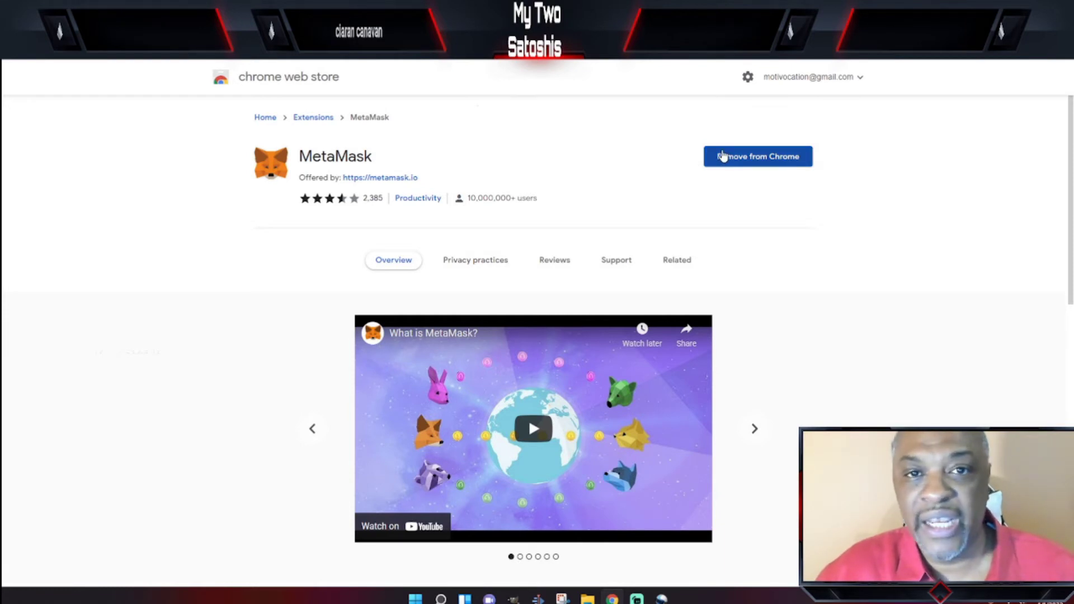
key("ctrl+Tab")
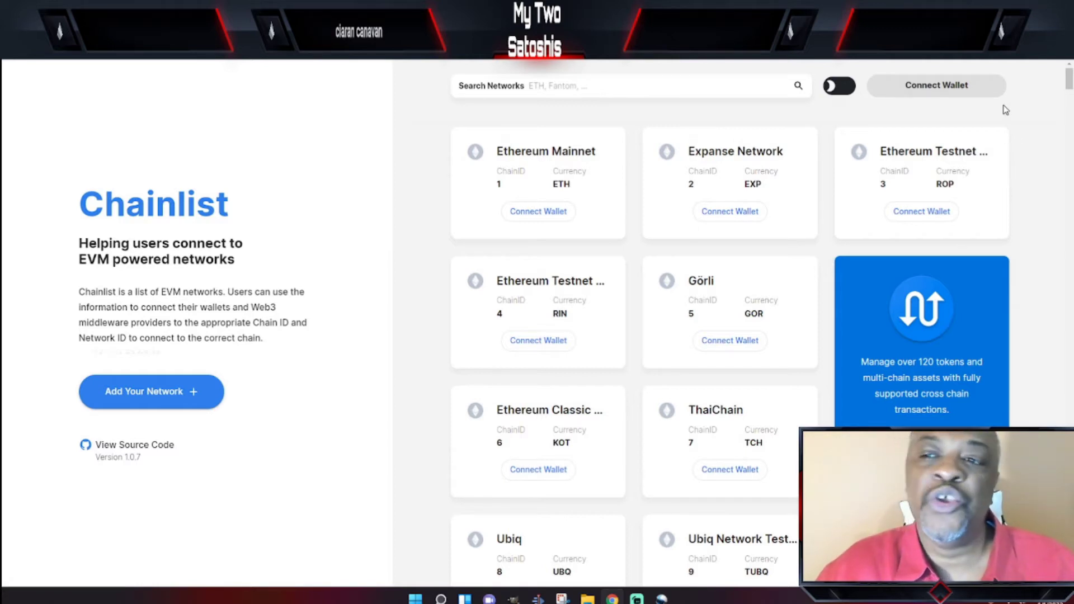
Connect MetaMask Account 1 to Chainlist.
left_click(949, 97)
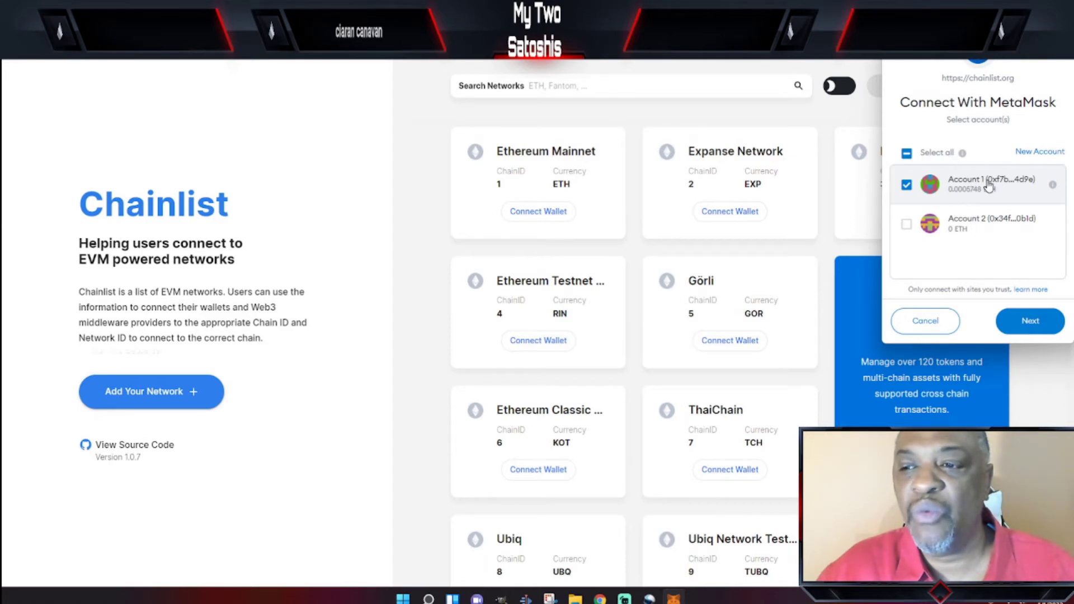
left_click(1023, 329)
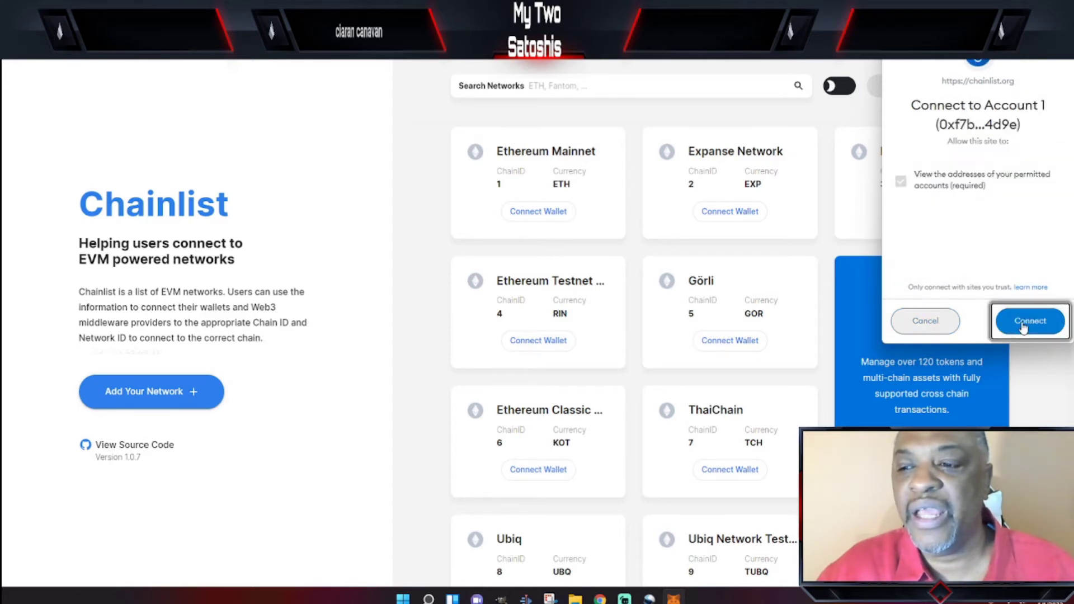
left_click(1024, 329)
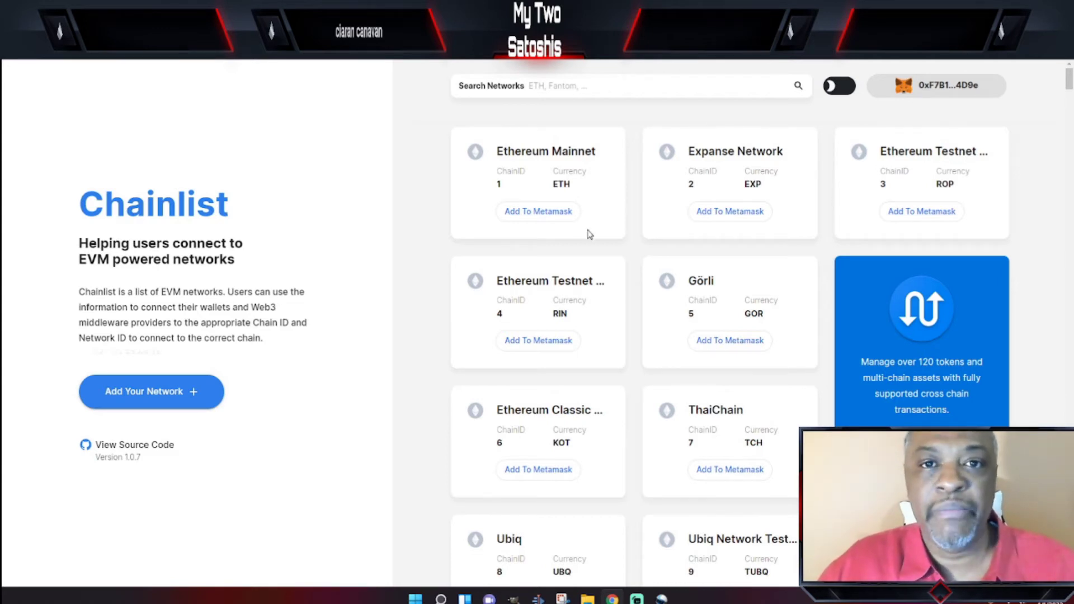
On the SpookySwap dashboard, switch the MetaMask network to Fantom Opera.
left_click(542, 56)
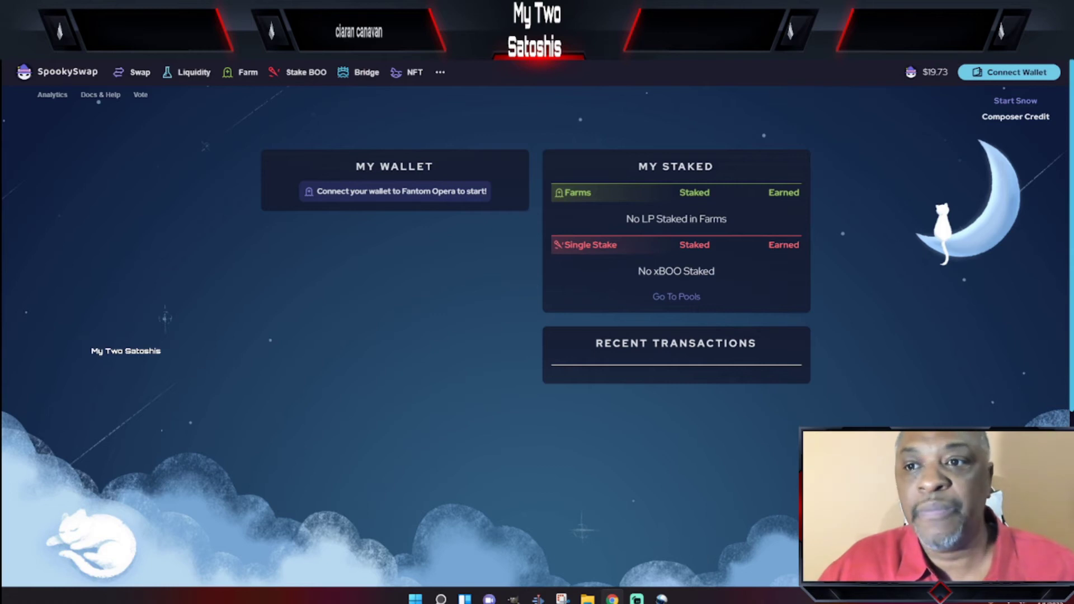
left_click(849, 56)
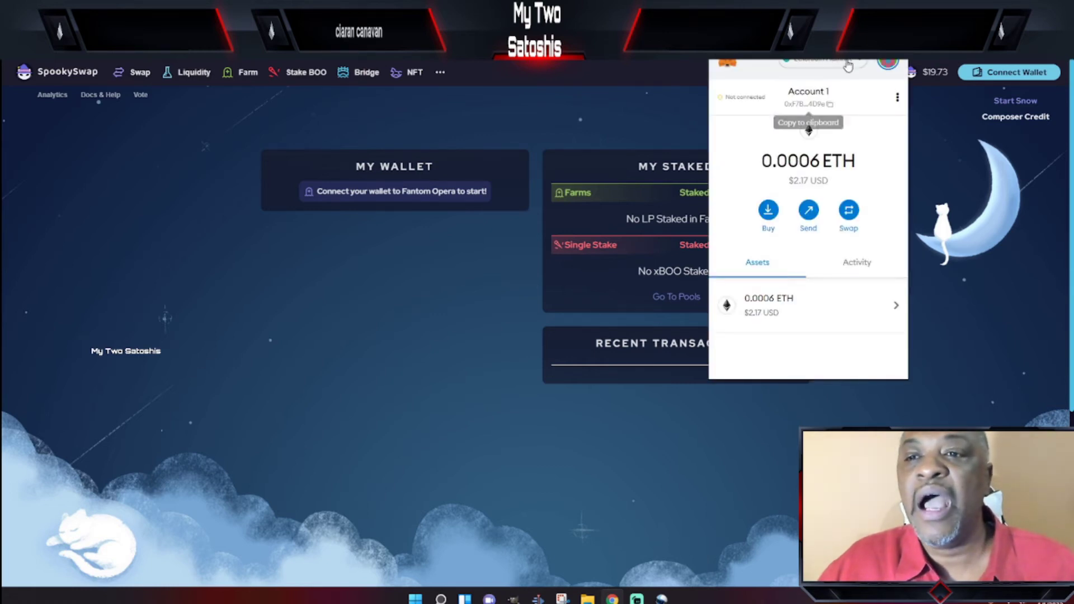
left_click(848, 64)
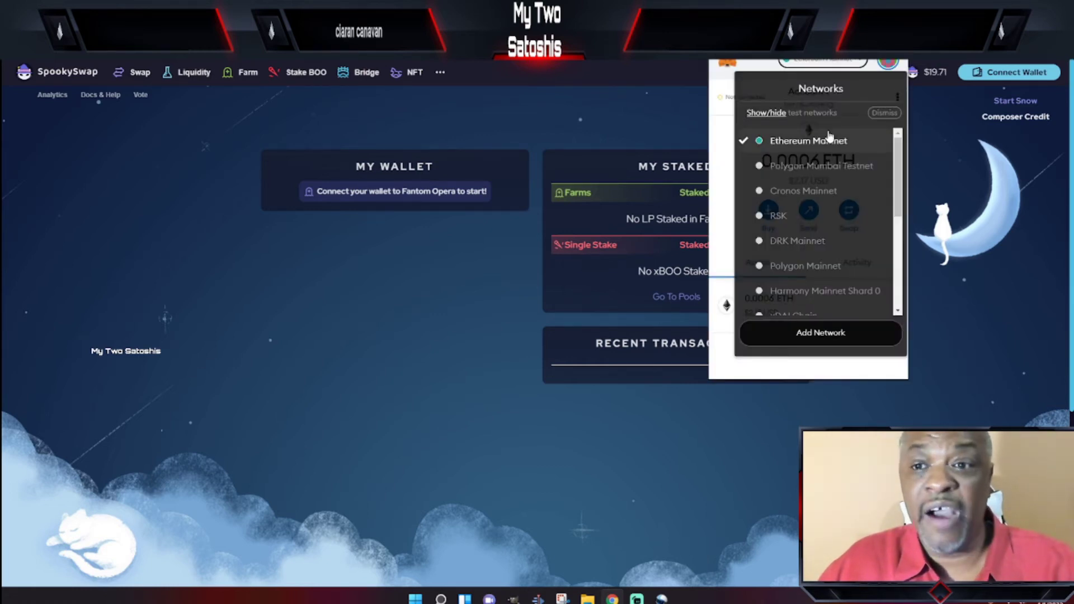
scroll(830, 136, "down", 2)
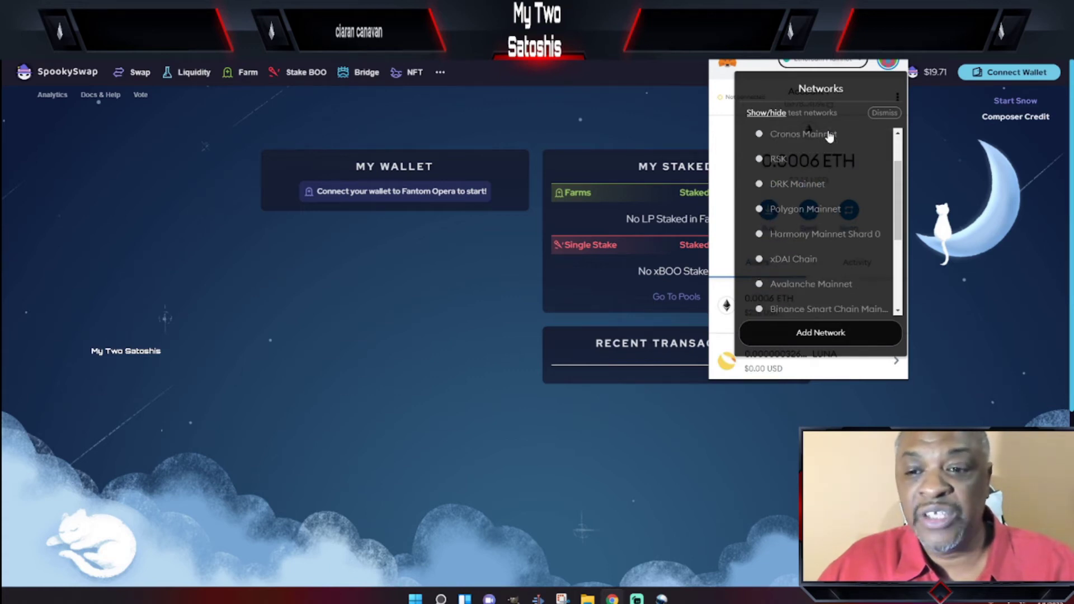
scroll(830, 140, "down", 5)
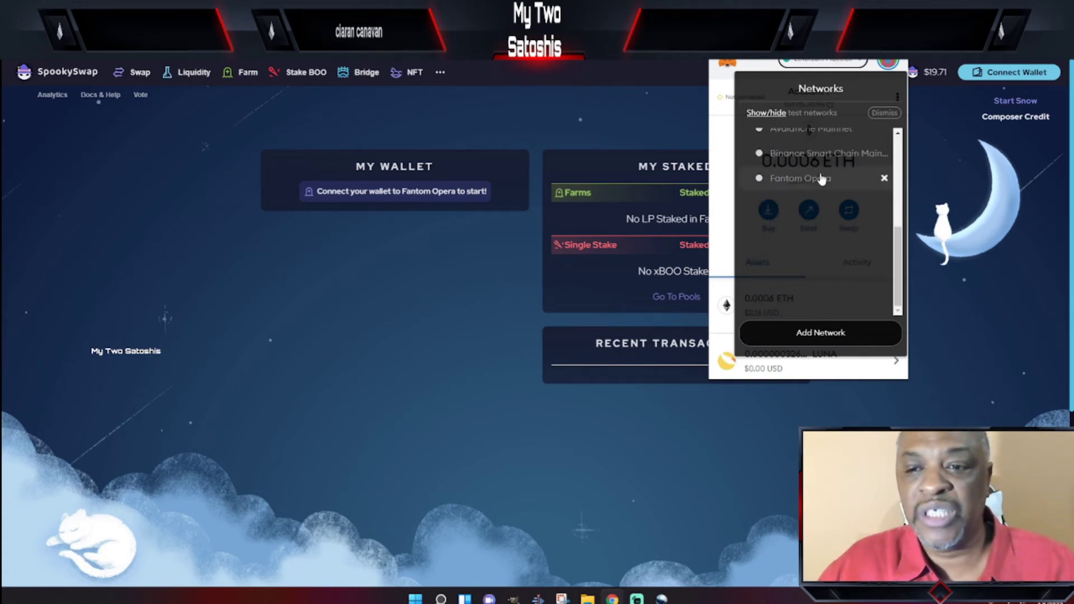
left_click(820, 179)
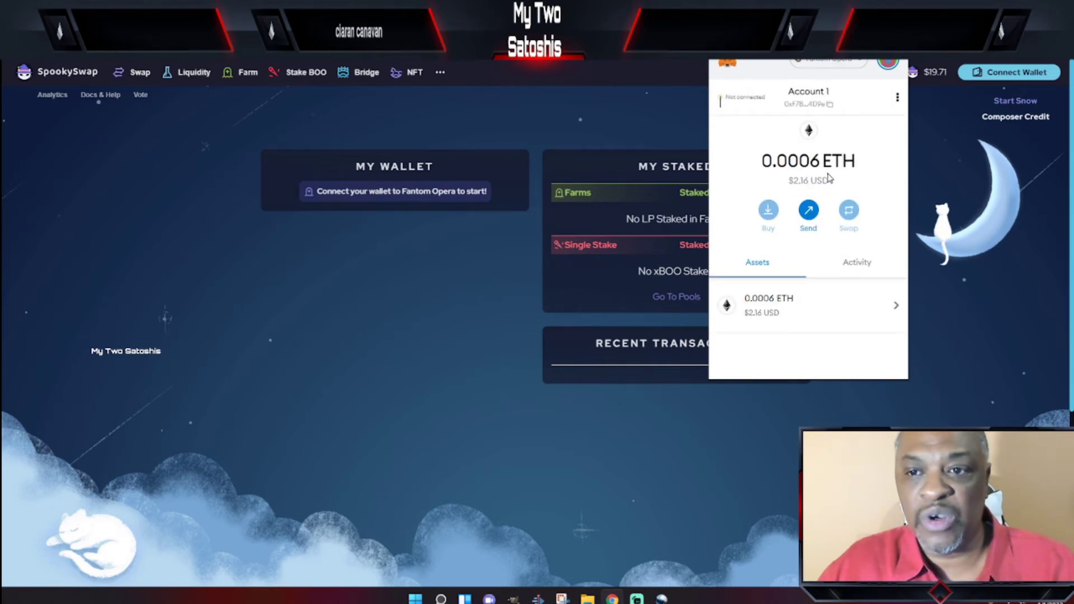
left_click(932, 239)
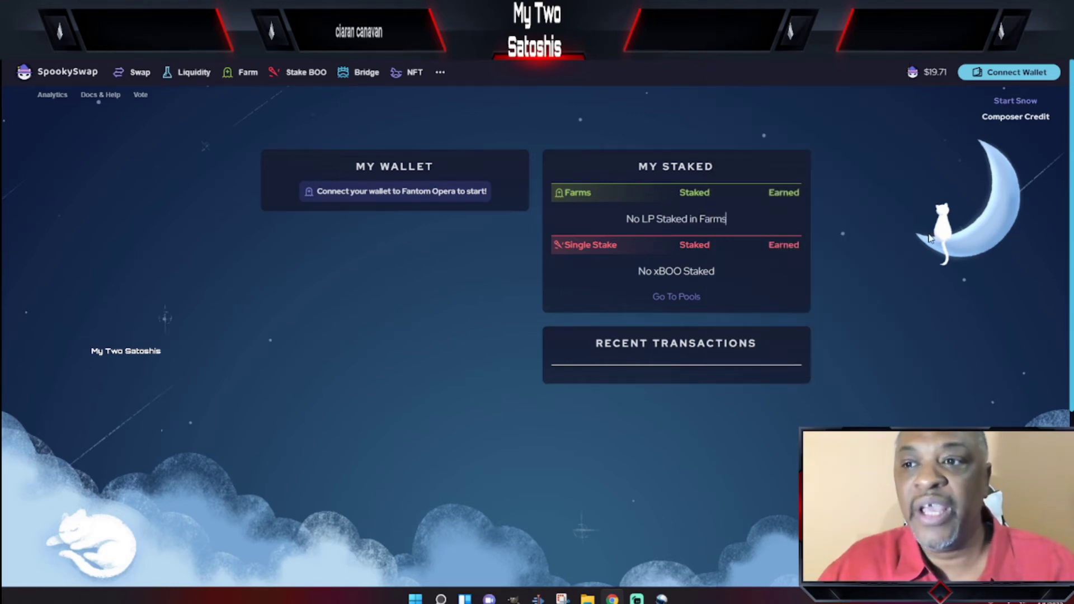
Connect SpookySwap to the wallet by choosing Metamask in the Connect a Wallet dialog.
left_click(1017, 75)
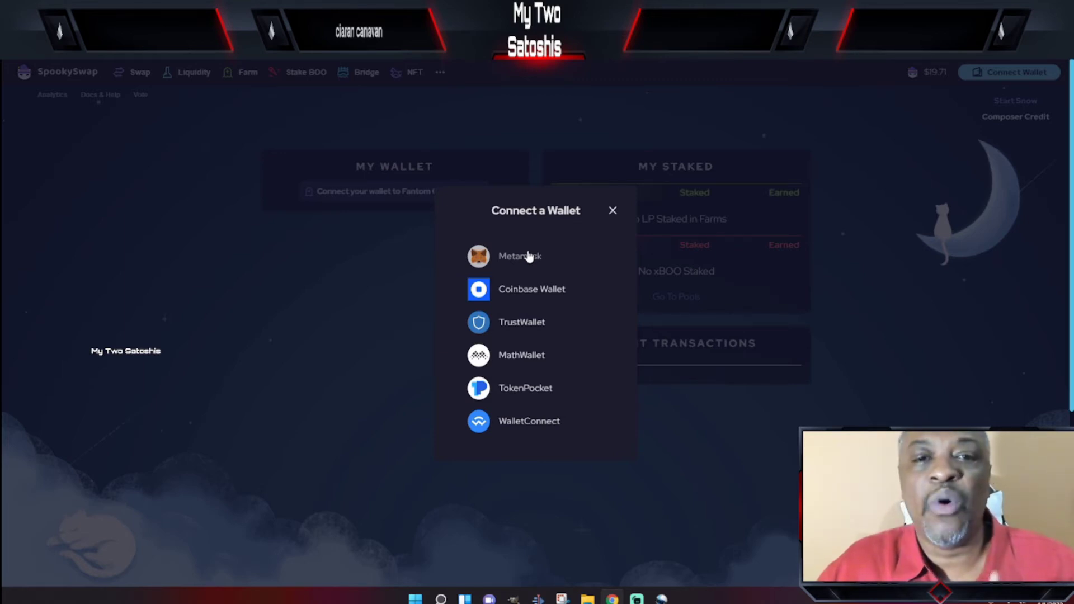
left_click(529, 256)
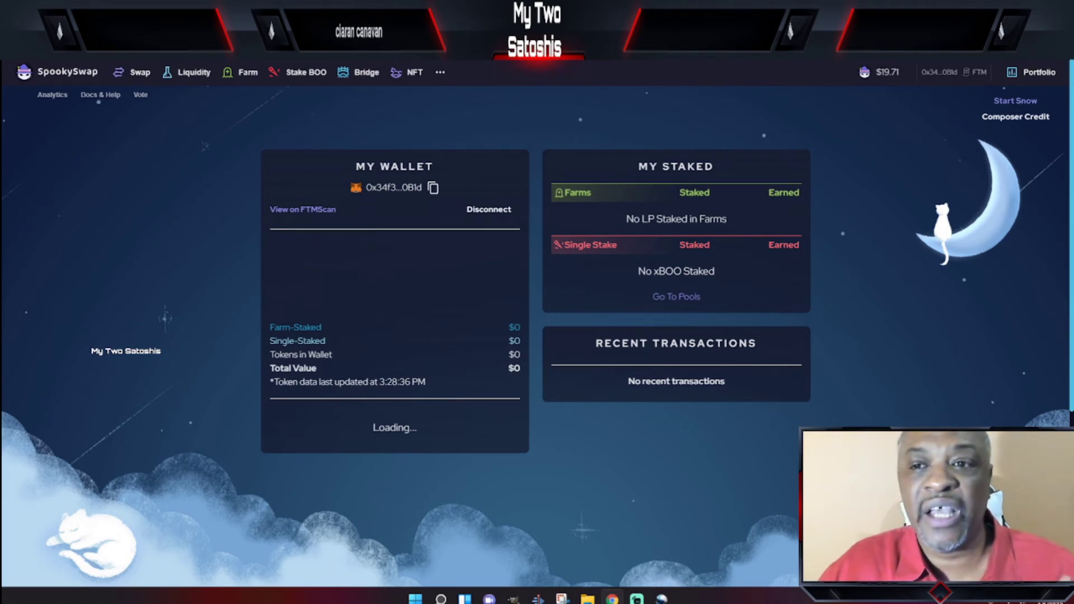
left_click(894, 52)
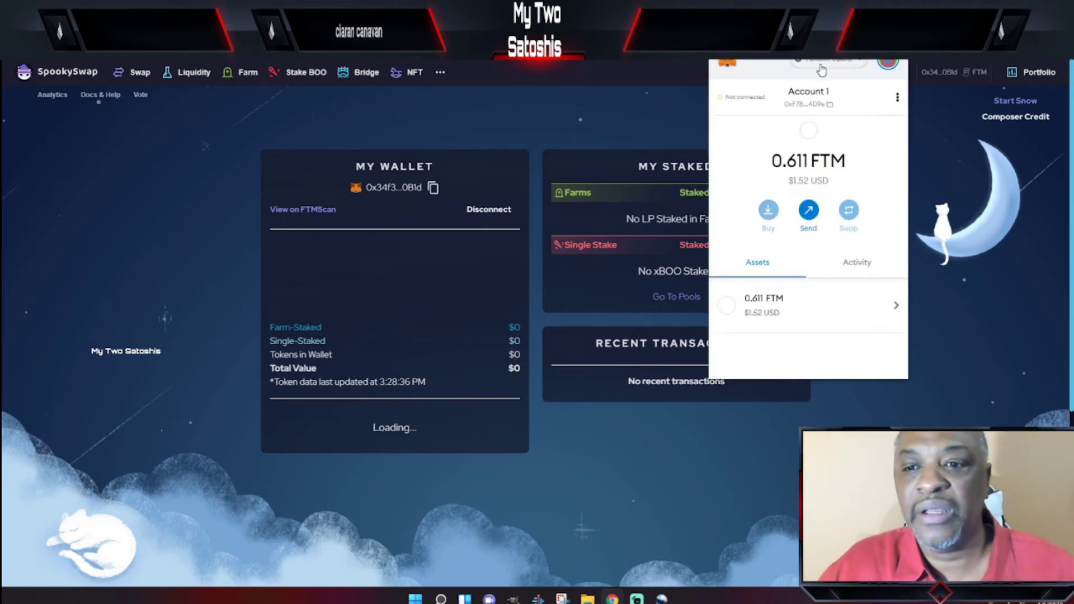
left_click(946, 200)
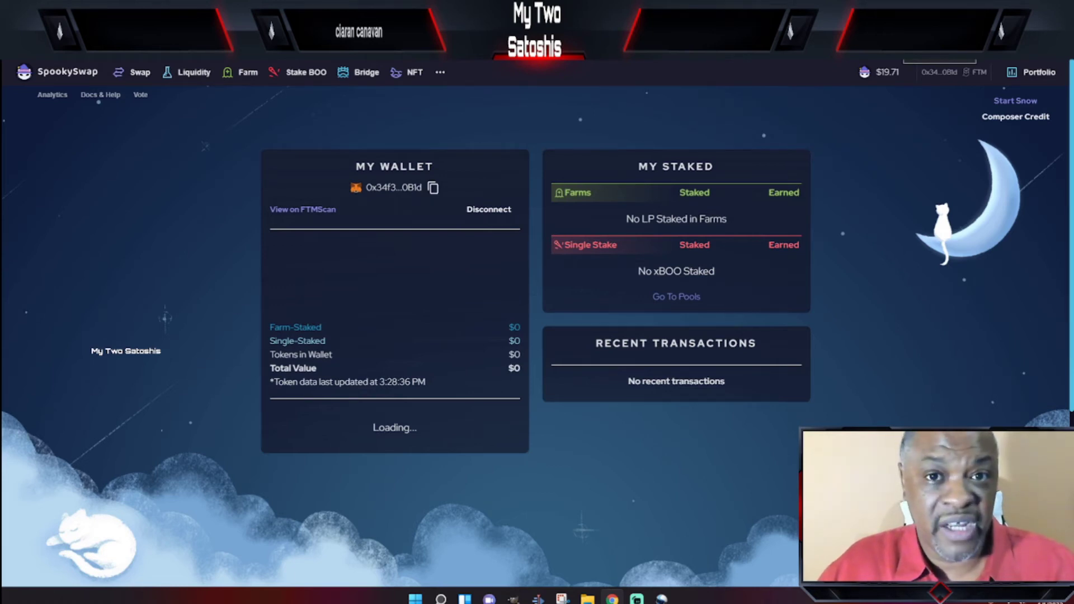
left_click(895, 44)
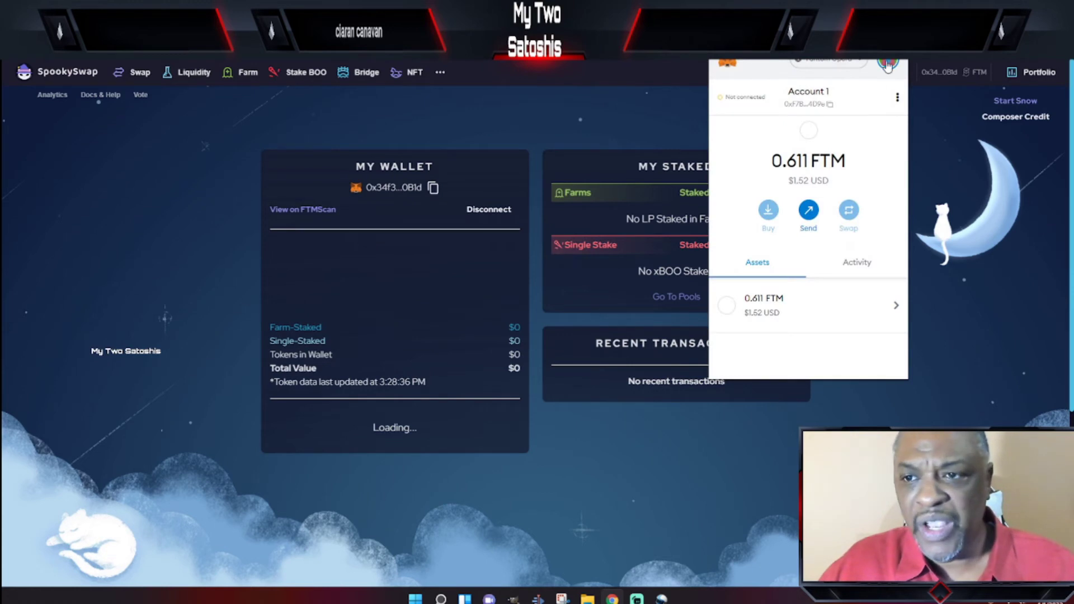
left_click(897, 100)
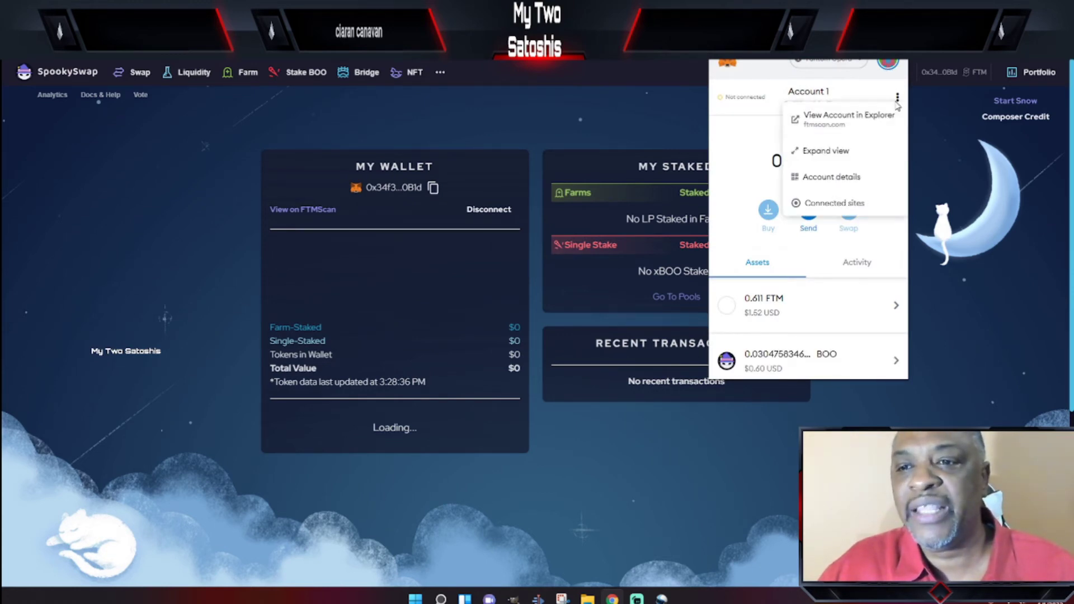
left_click(833, 205)
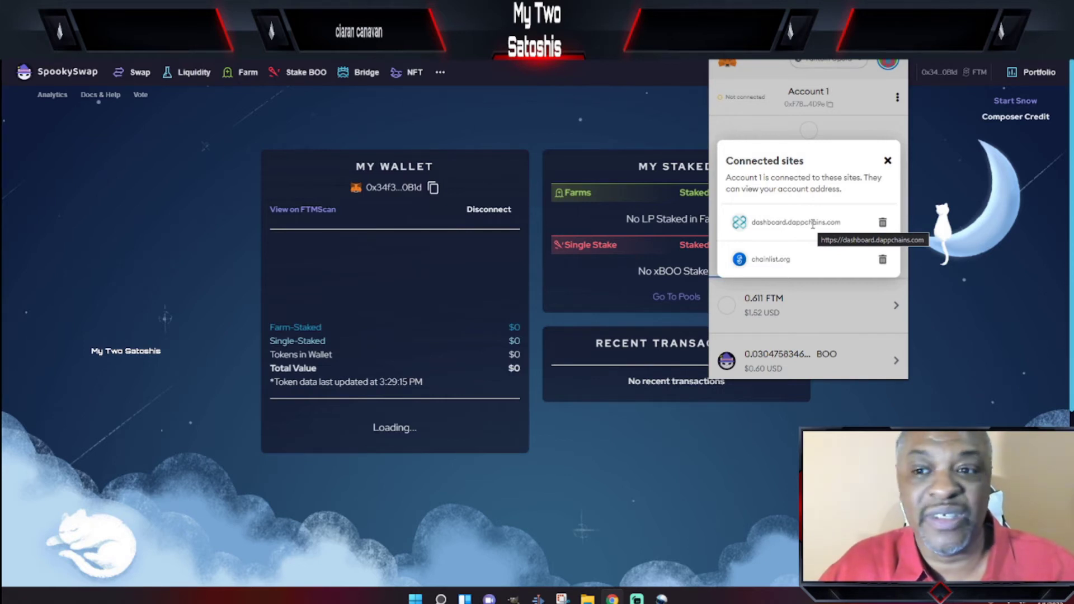
left_click(882, 259)
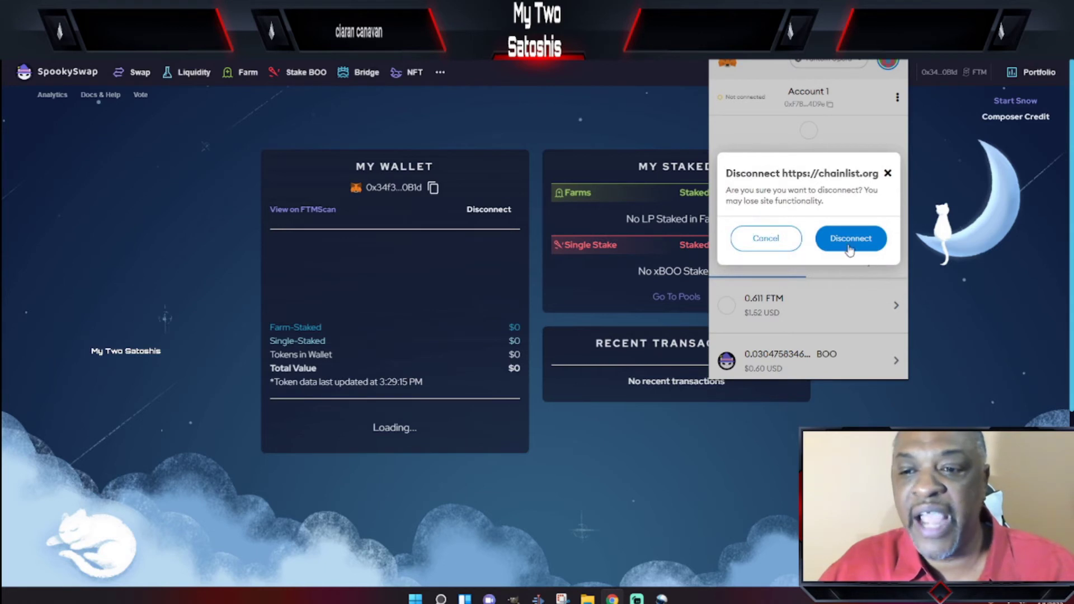
left_click(888, 175)
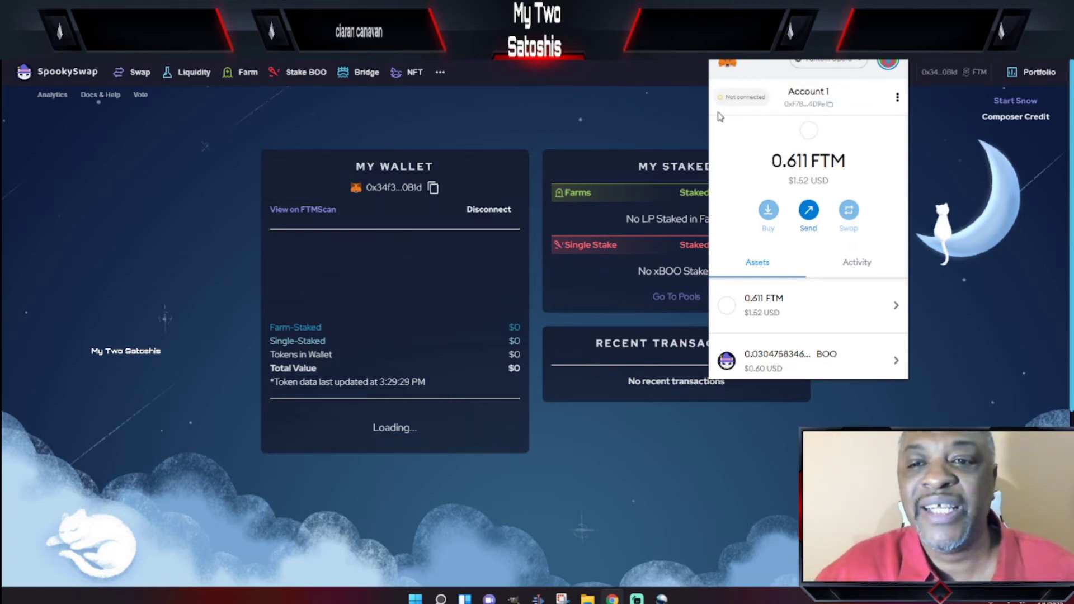
Connect Account 1 to spookyswap.finance from MetaMask's connected-accounts list.
left_click(739, 103)
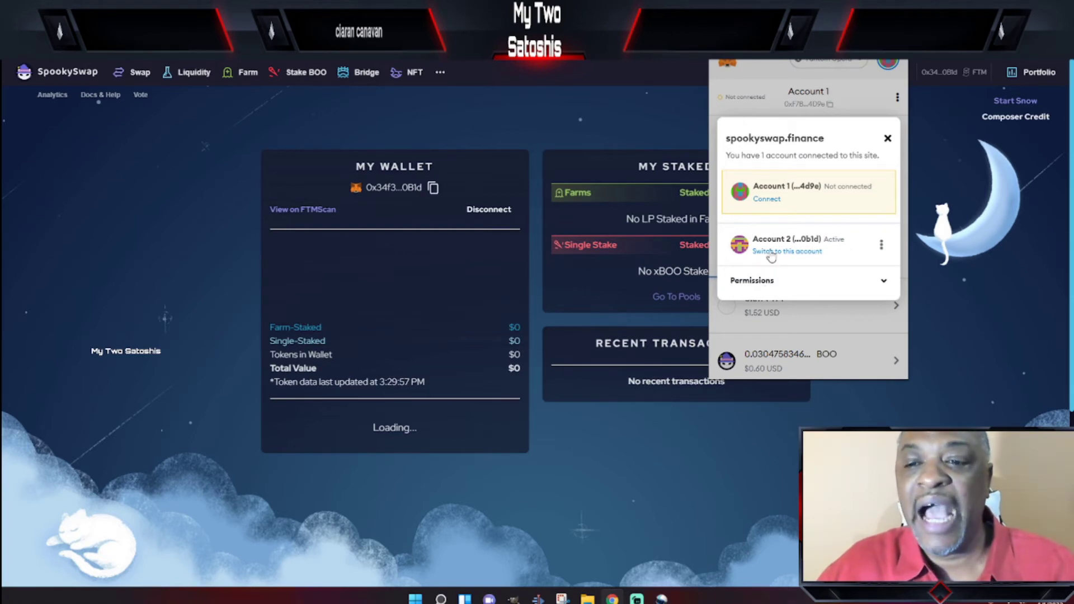
left_click(766, 200)
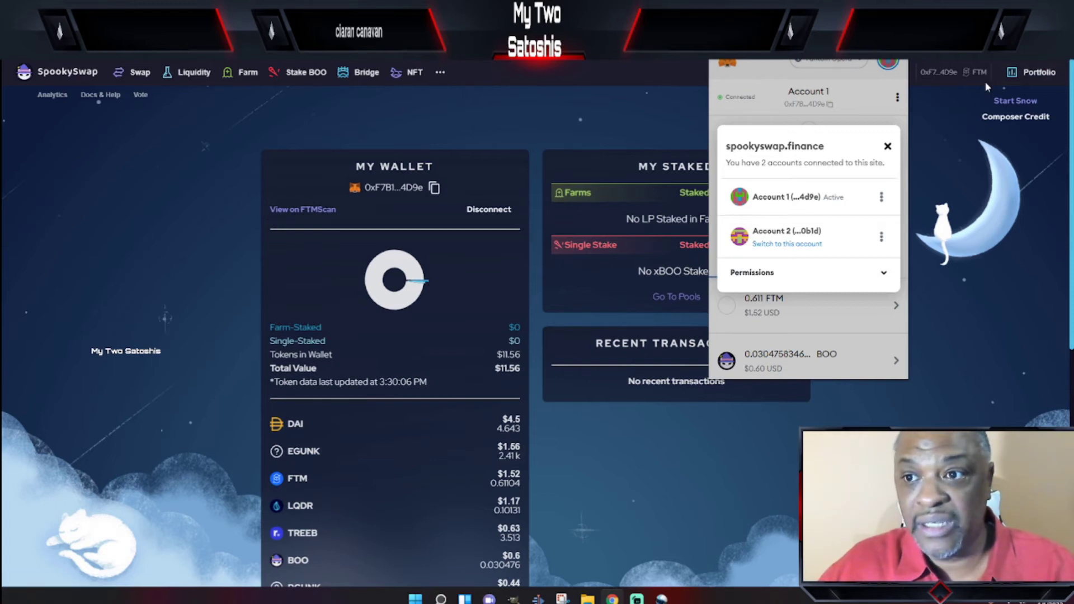
left_click(887, 146)
left_click(931, 160)
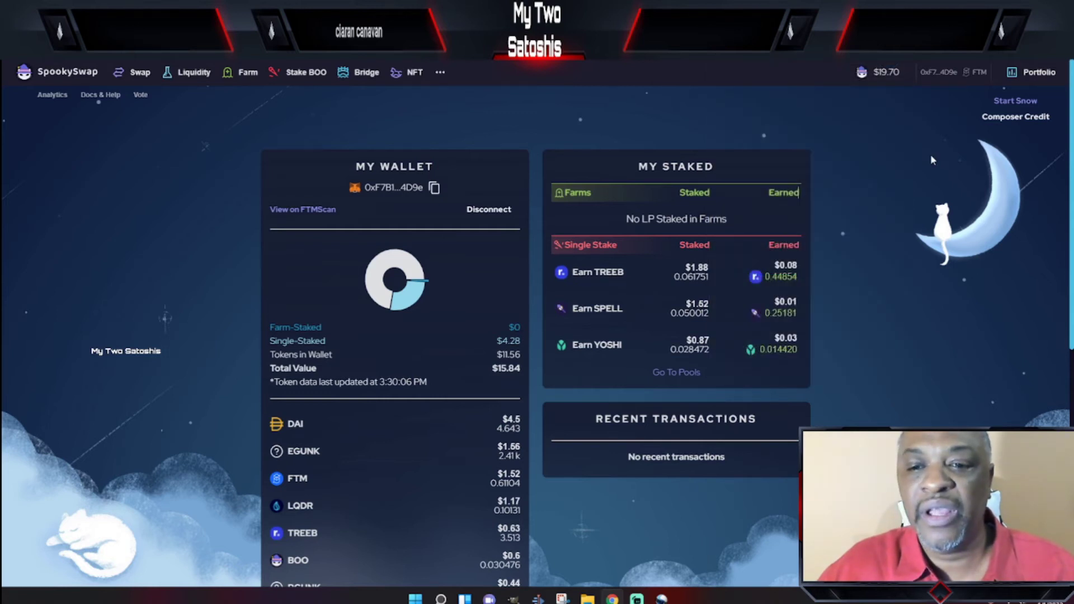
scroll(894, 139, "down", 3)
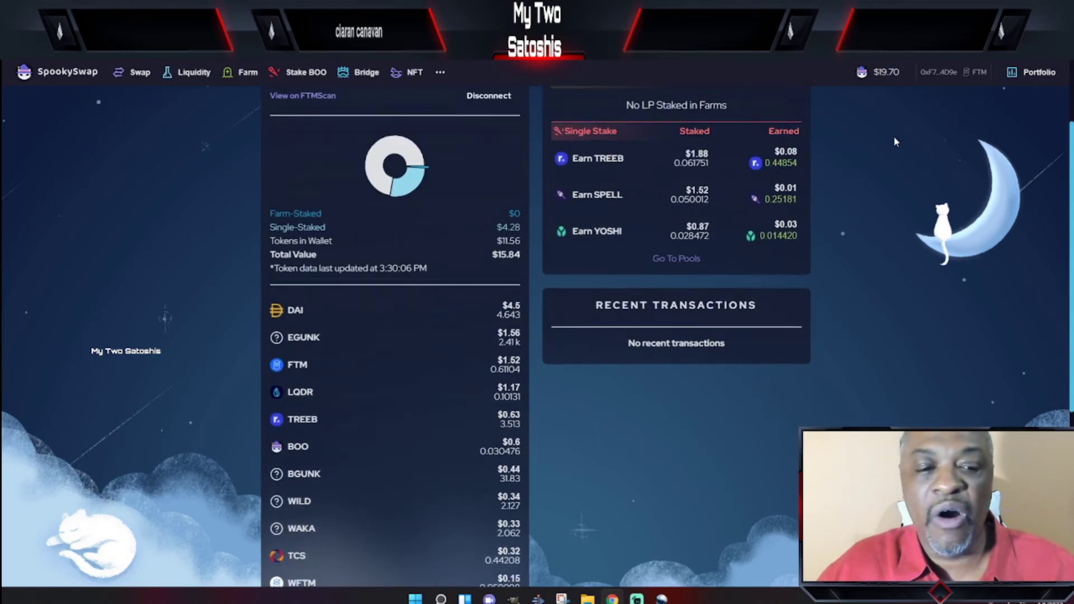
scroll(894, 141, "down", 1)
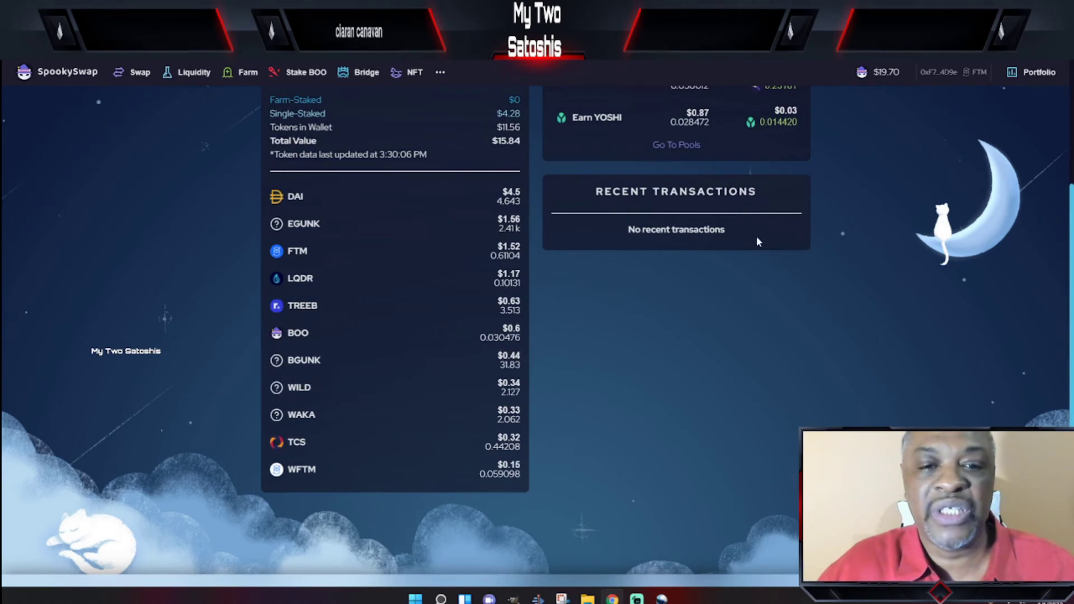
scroll(886, 343, "up", 2)
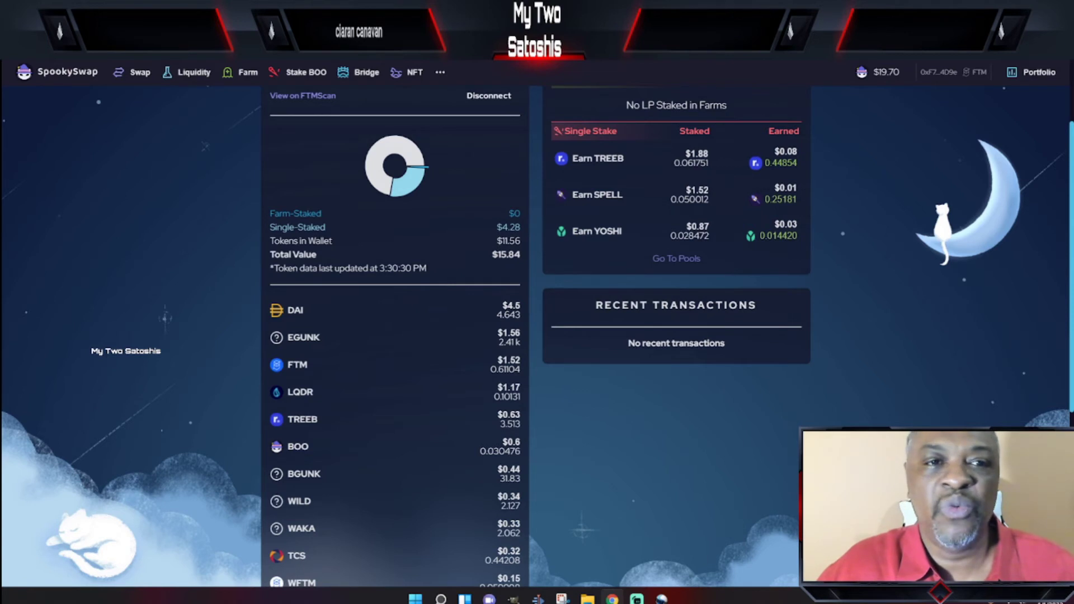
key("ctrl+Tab")
key("ctrl+Tab")
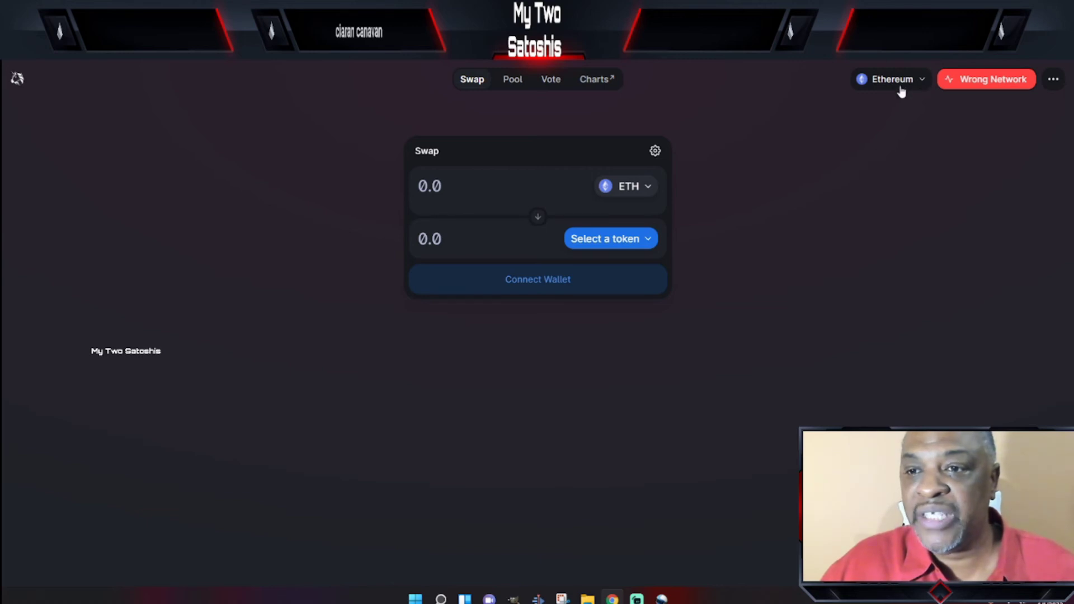
Change Uniswap's network from Ethereum to Polygon.
left_click(917, 85)
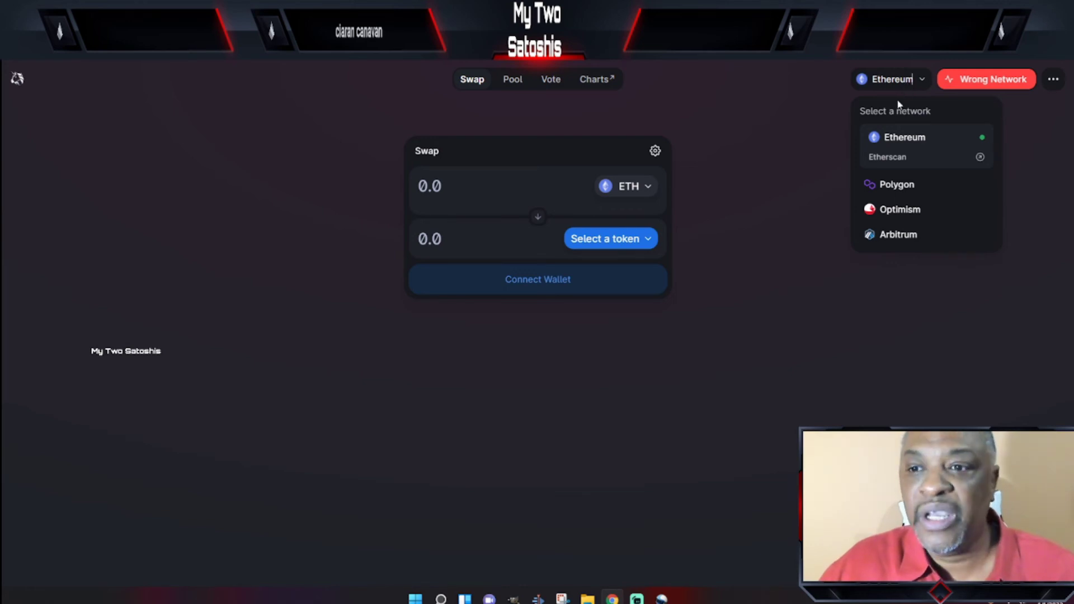
left_click(908, 84)
left_click(916, 82)
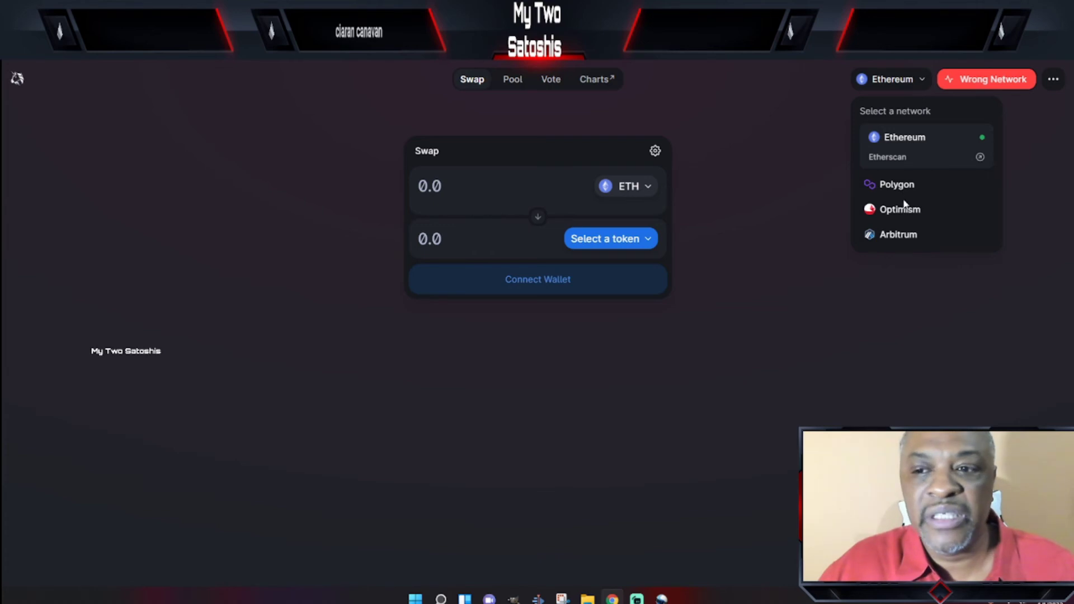
left_click(851, 246)
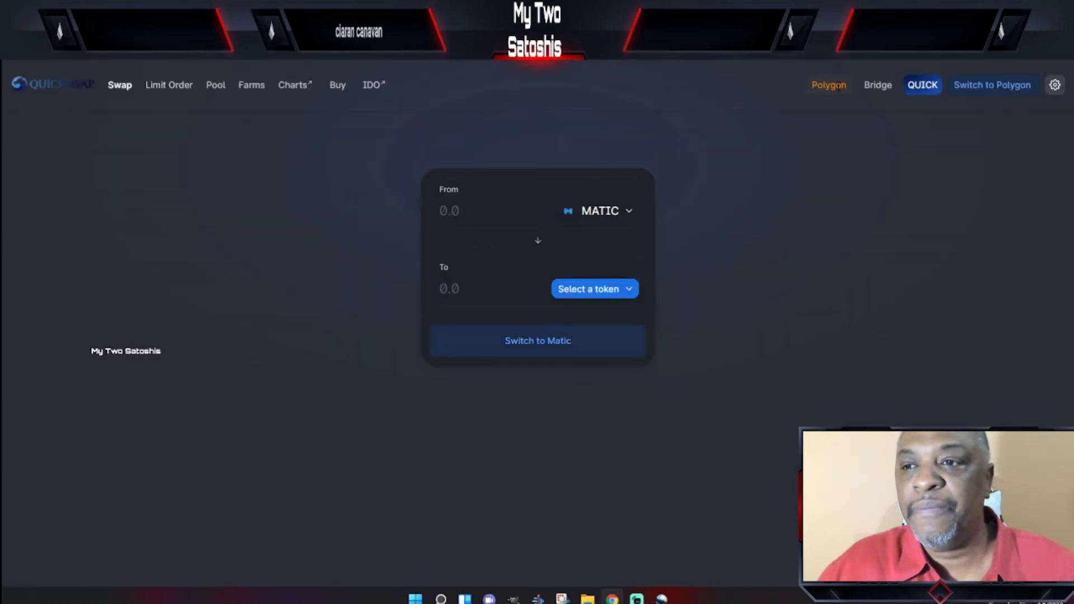
Approve switching MetaMask to Polygon Mainnet and connect Account 1 to QuickSwap.
left_click(550, 351)
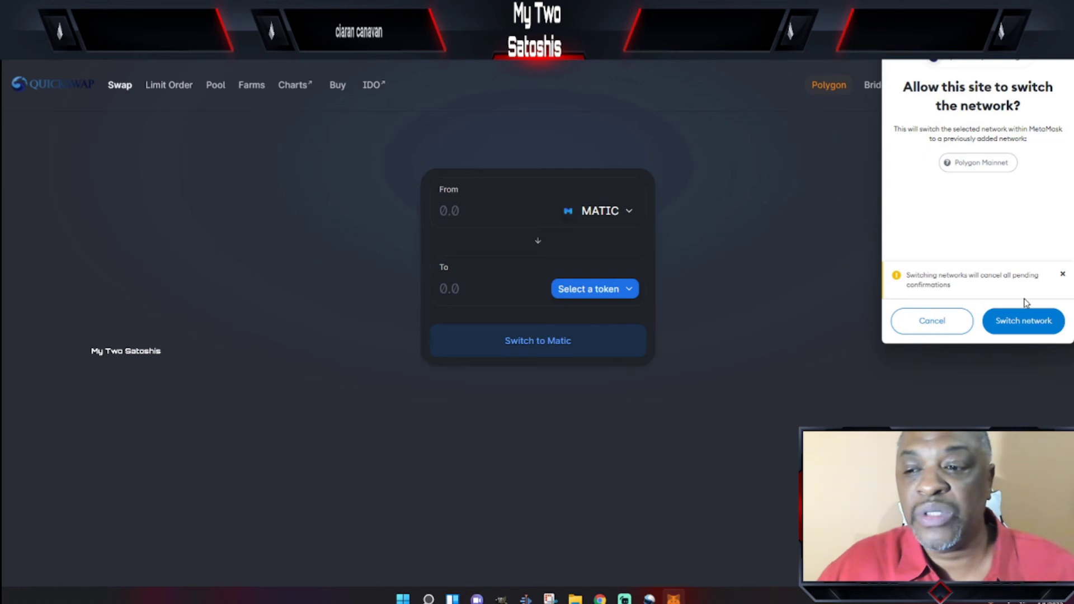
left_click(1029, 321)
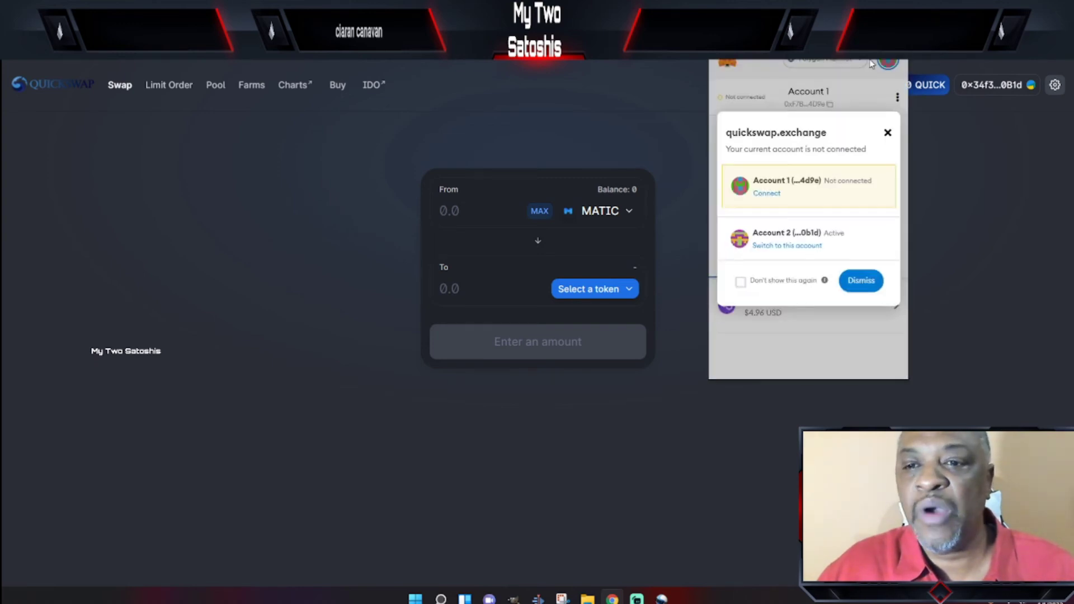
left_click(766, 193)
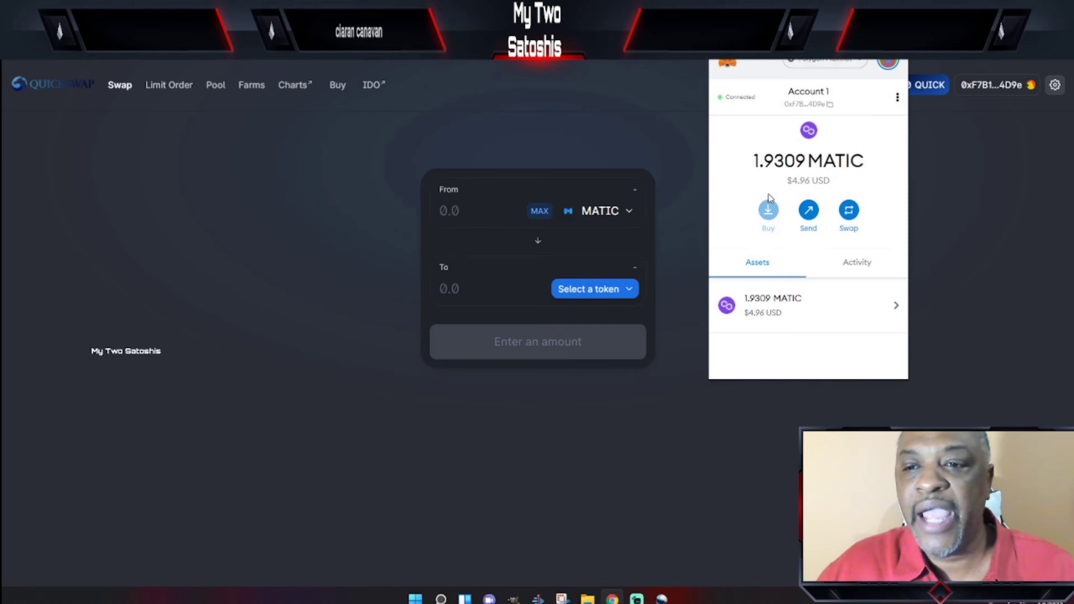
left_click(968, 154)
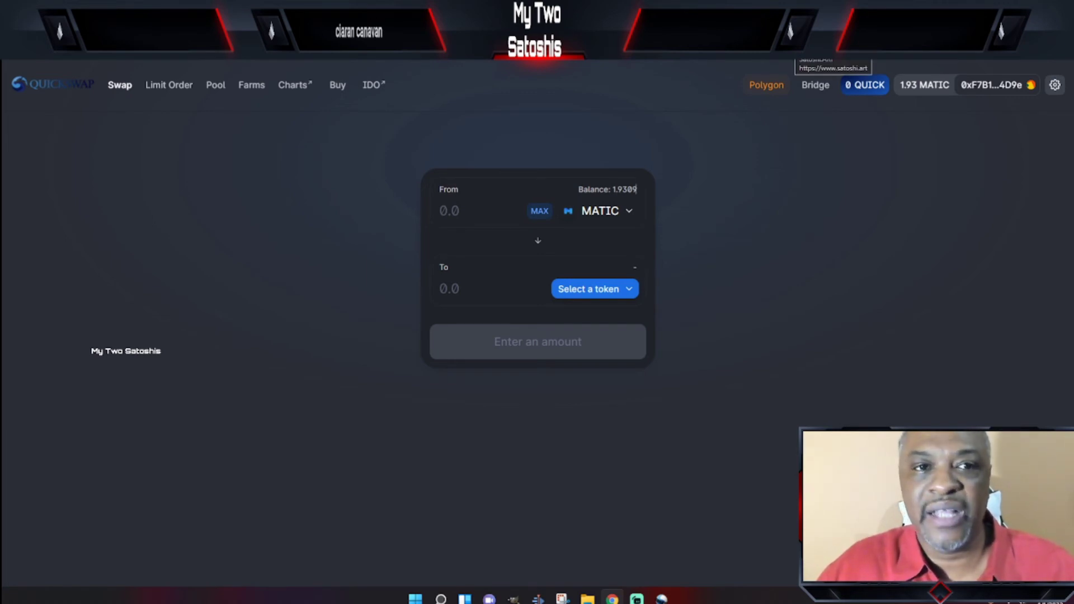
key("ctrl+t")
Open SushiSwap's swap page on Polygon (Matic) from the 'sushi' suggestion and view its network chooser.
type("sushi")
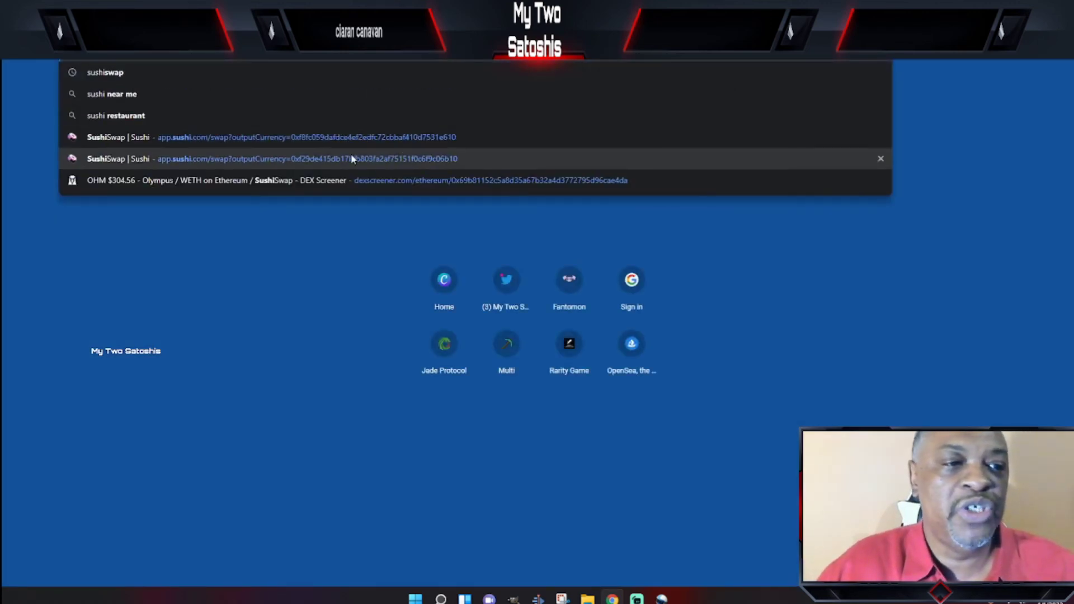
left_click(114, 139)
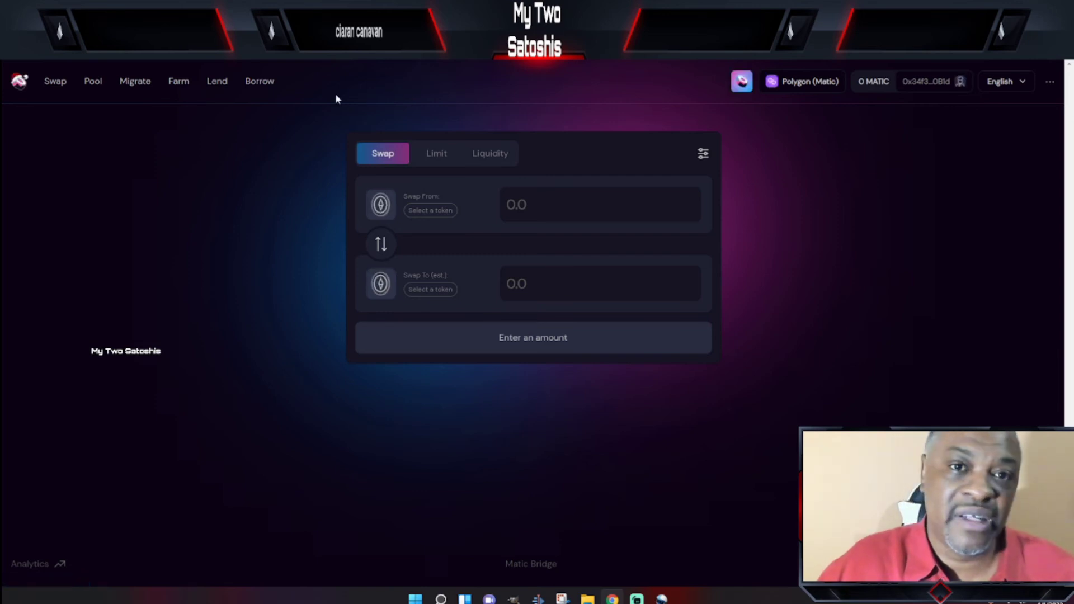
left_click(815, 81)
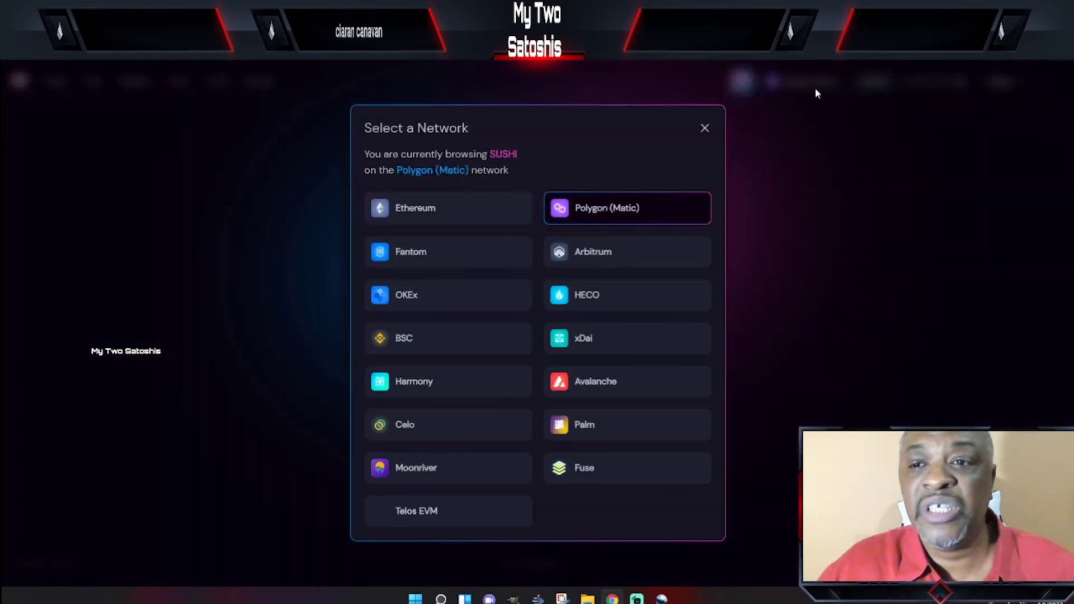
Connect Account 1 to SushiSwap so it shows 1.93 MATIC, then reopen the supported networks list.
left_click(704, 128)
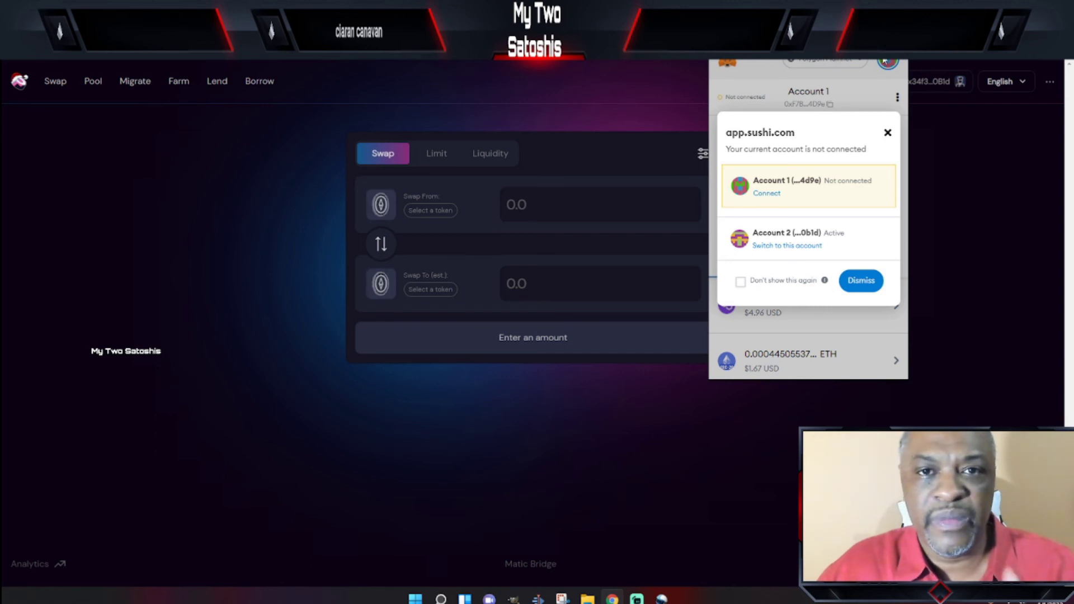
left_click(763, 193)
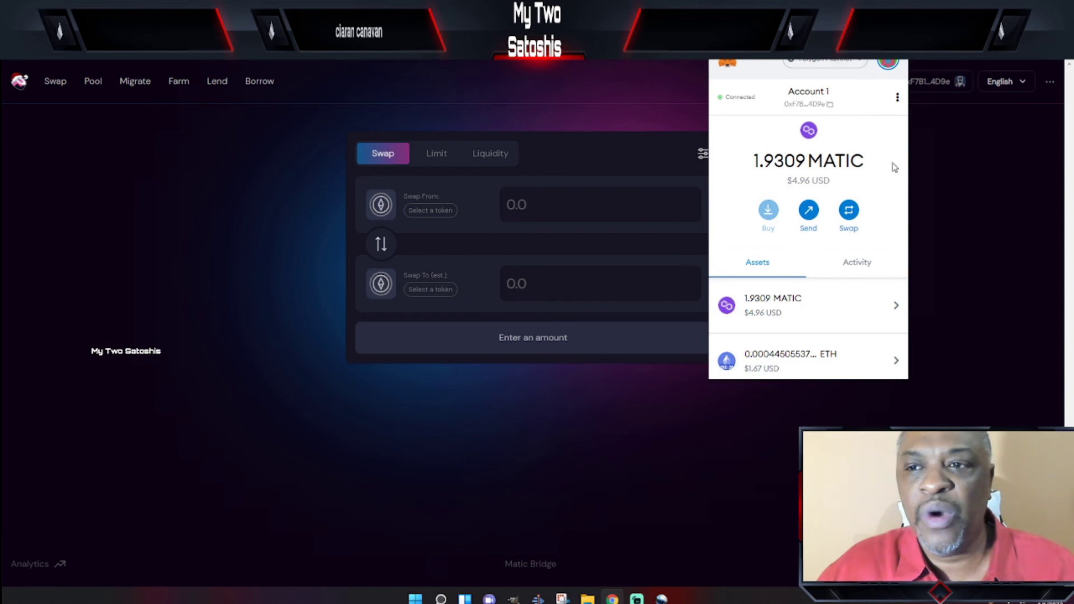
left_click(922, 154)
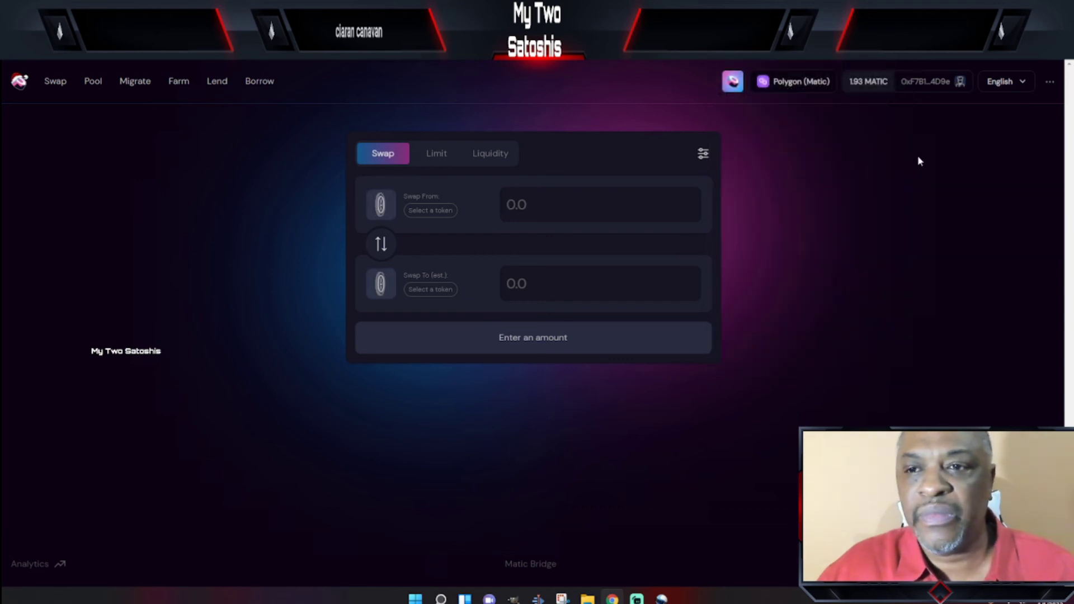
left_click(800, 91)
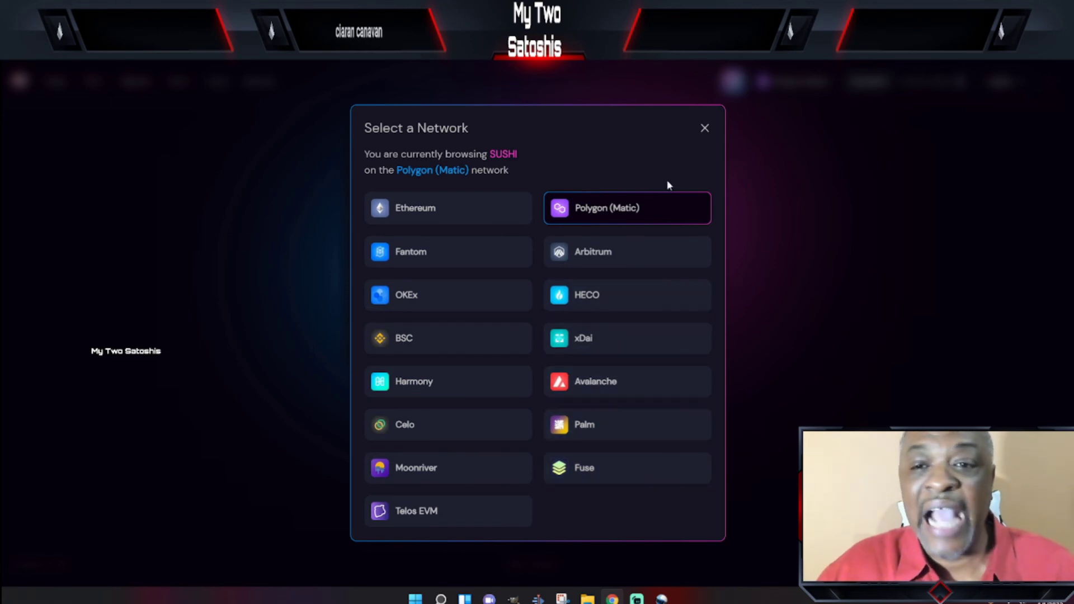
Close SushiSwap's Select a Network list after reviewing Ethereum, Fantom, Harmony, Avalanche and others.
left_click(704, 130)
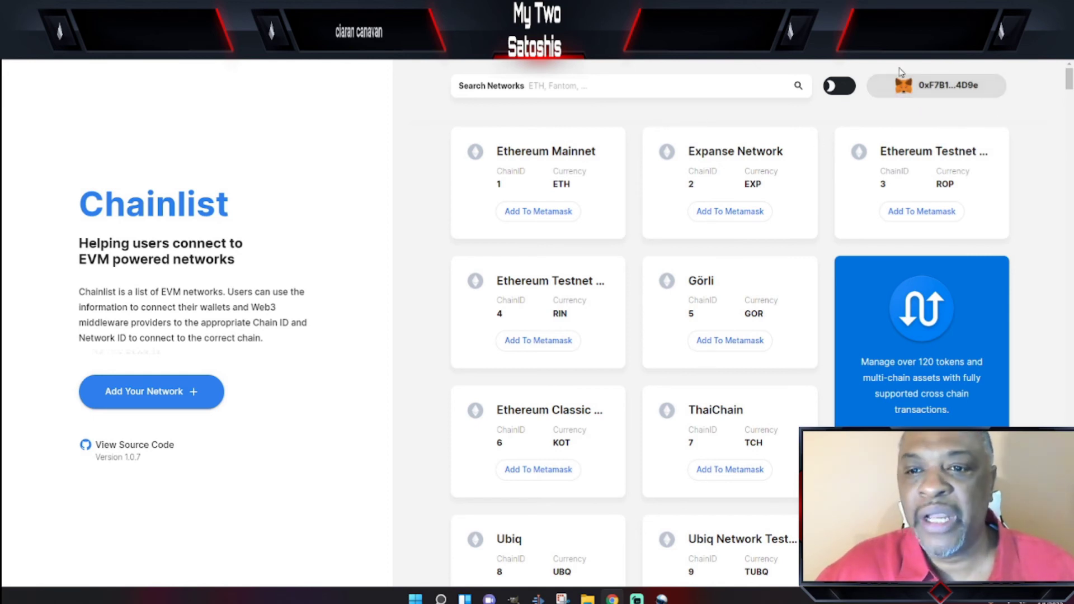
Search Chainlist for 'polygon' and request adding Polygon Mainnet to MetaMask.
left_click(562, 85)
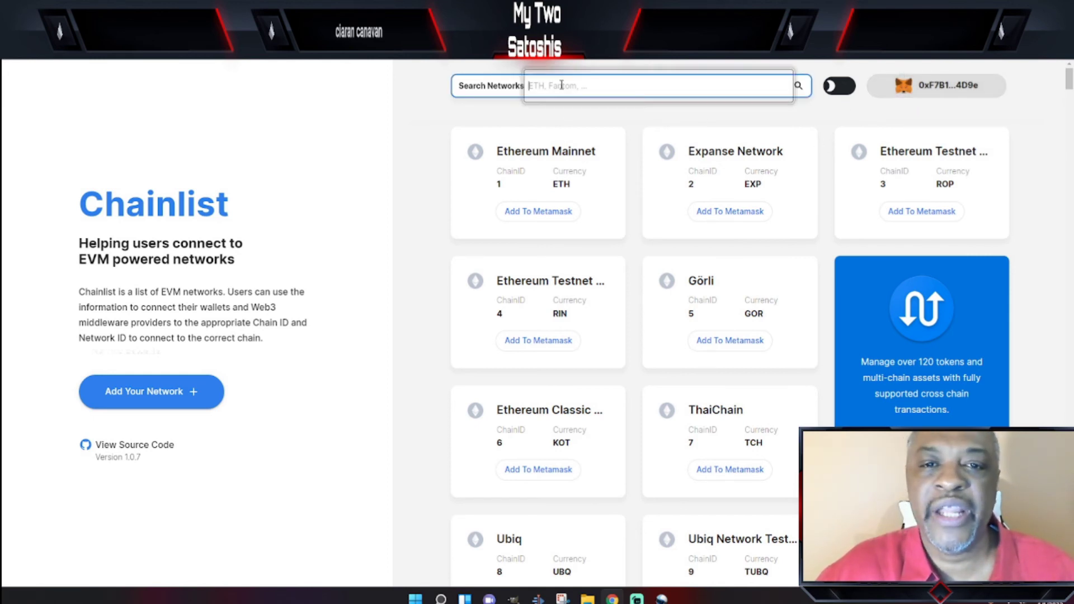
type("plog")
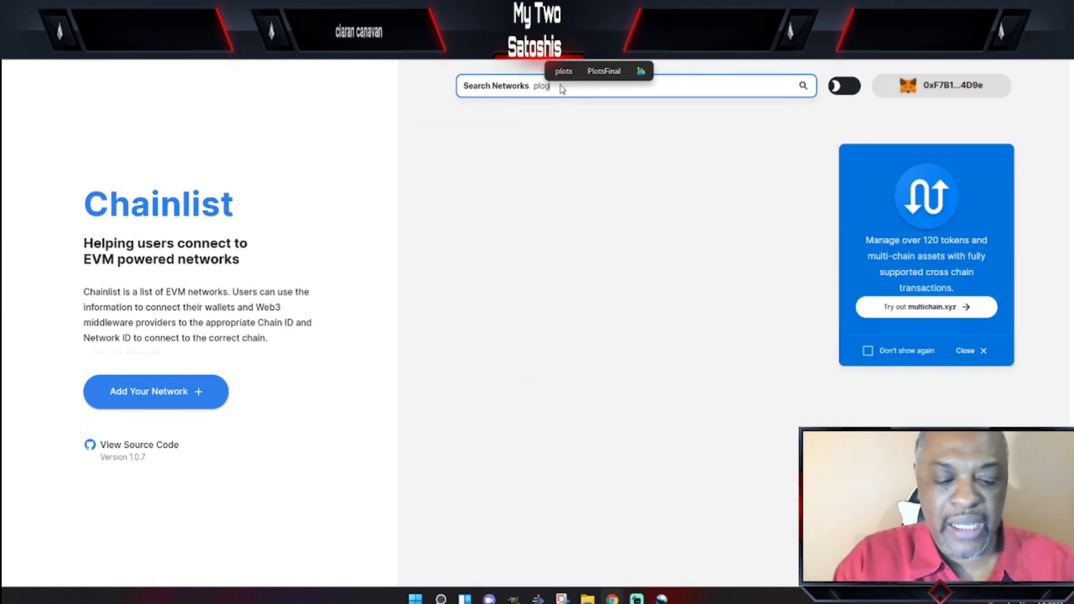
key("BackSpace")
key("BackSpace")
type("o")
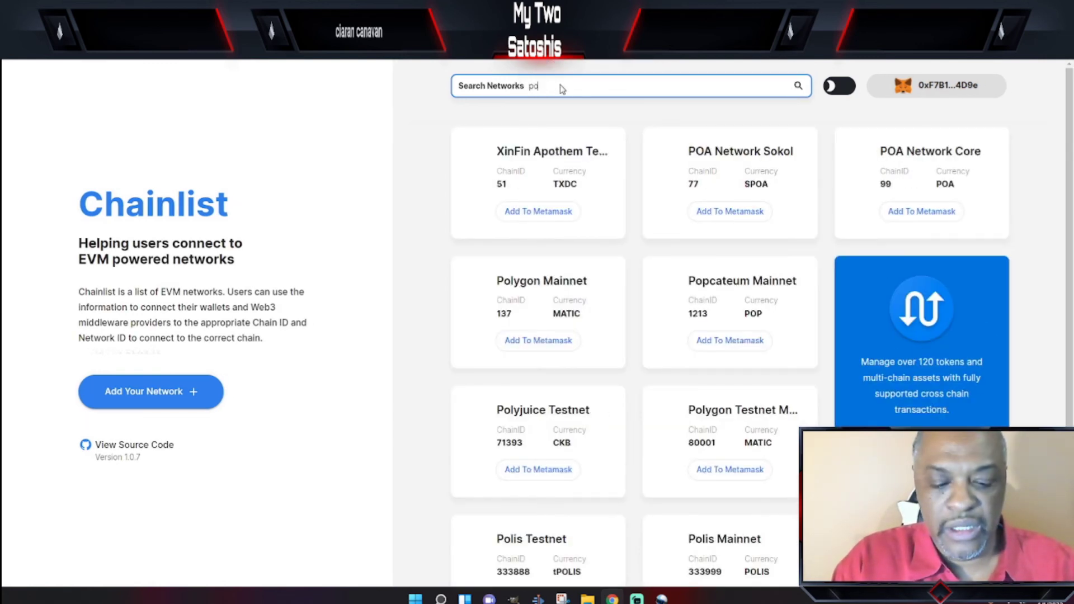
type("lygon")
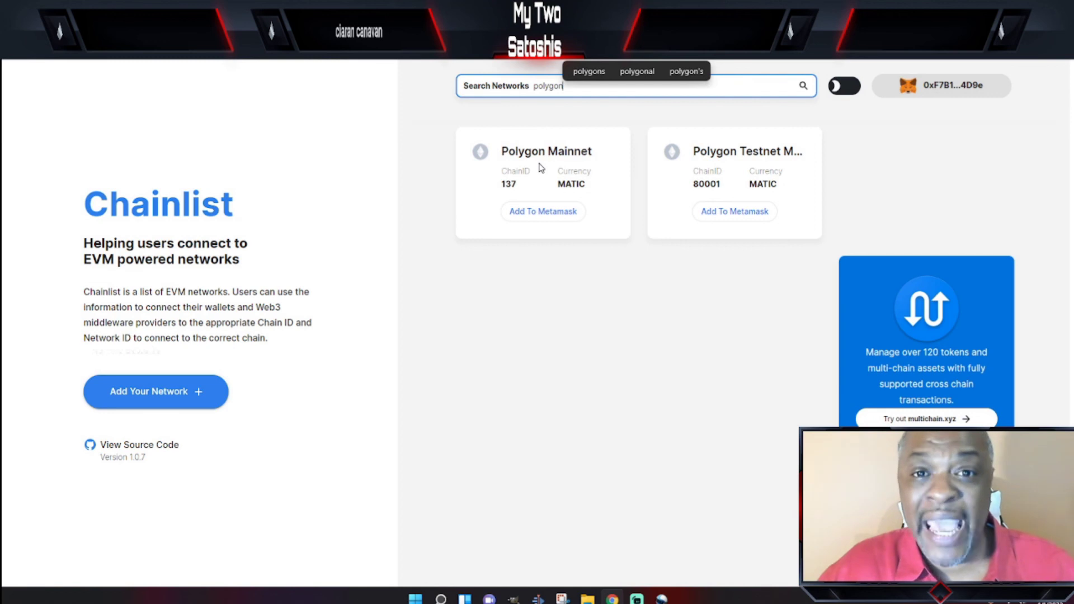
left_click(530, 219)
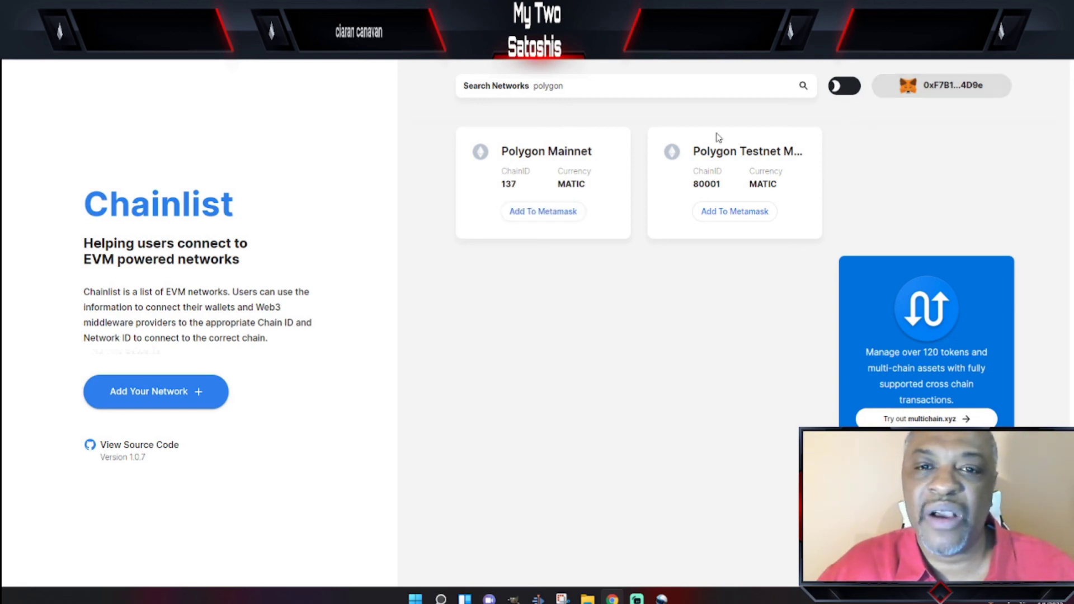
Clear the search to list all networks and send Ubiq (chain ID 8) to MetaMask.
left_click(584, 93)
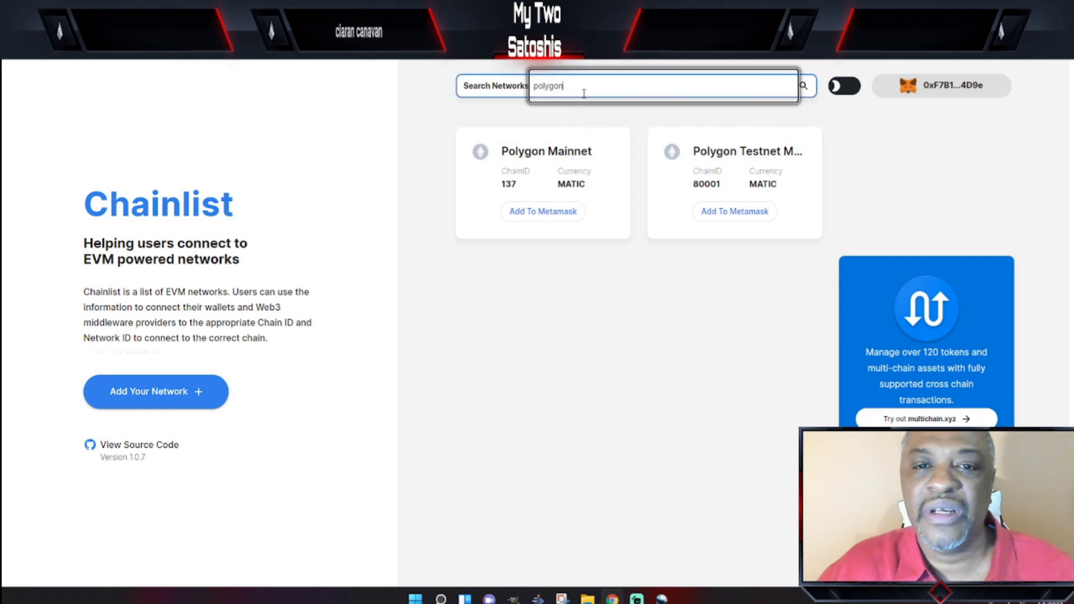
key("BackSpace")
key("BackSpace")
key("BackSpace")
key("BackSpace")
key("BackSpace")
key("BackSpace")
key("BackSpace")
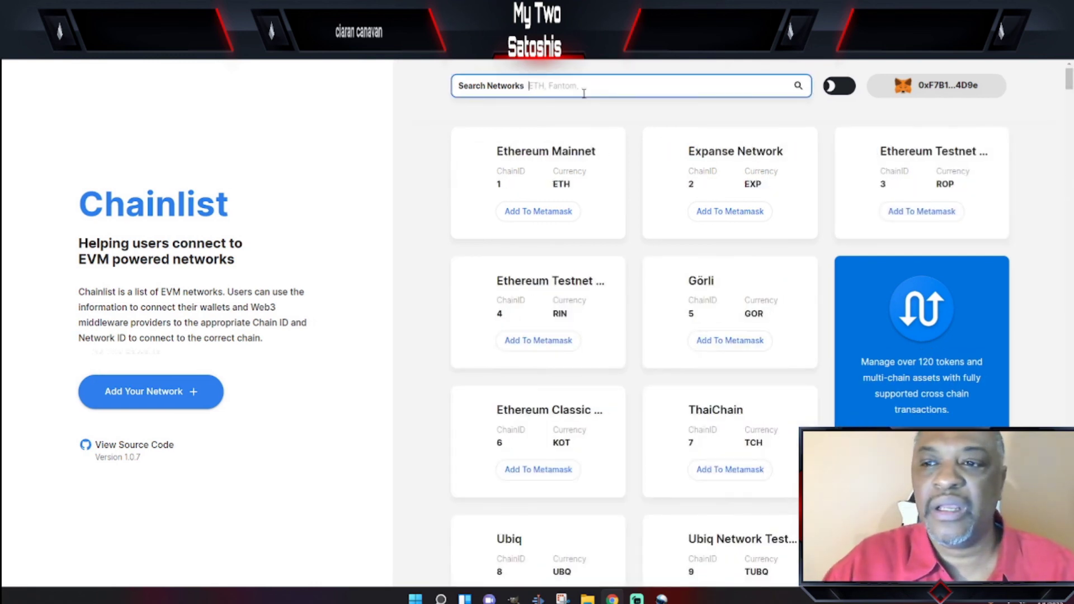
scroll(786, 221, "down", 4)
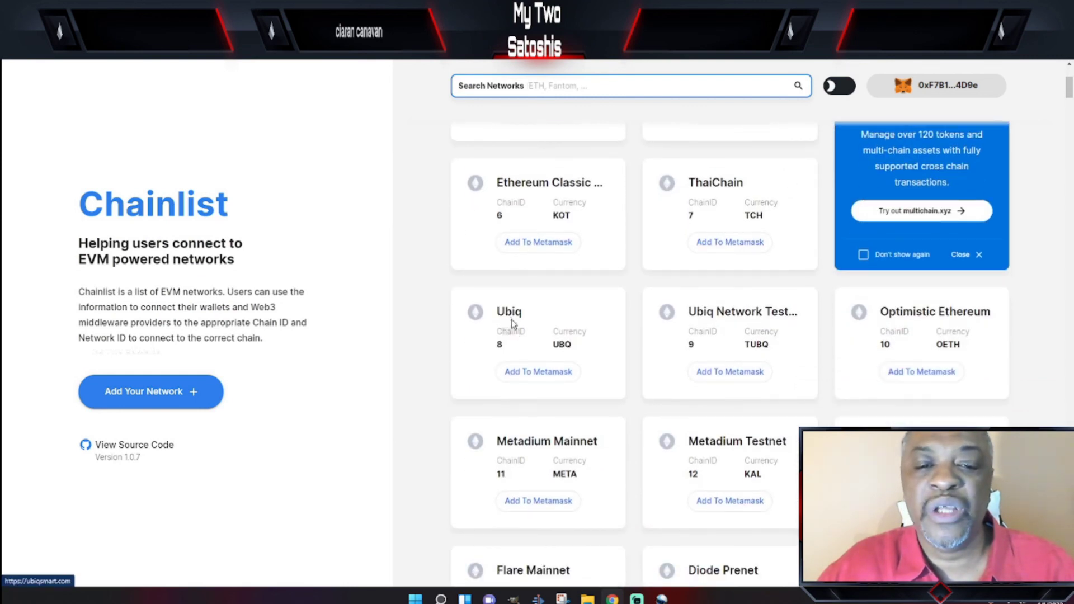
left_click(538, 371)
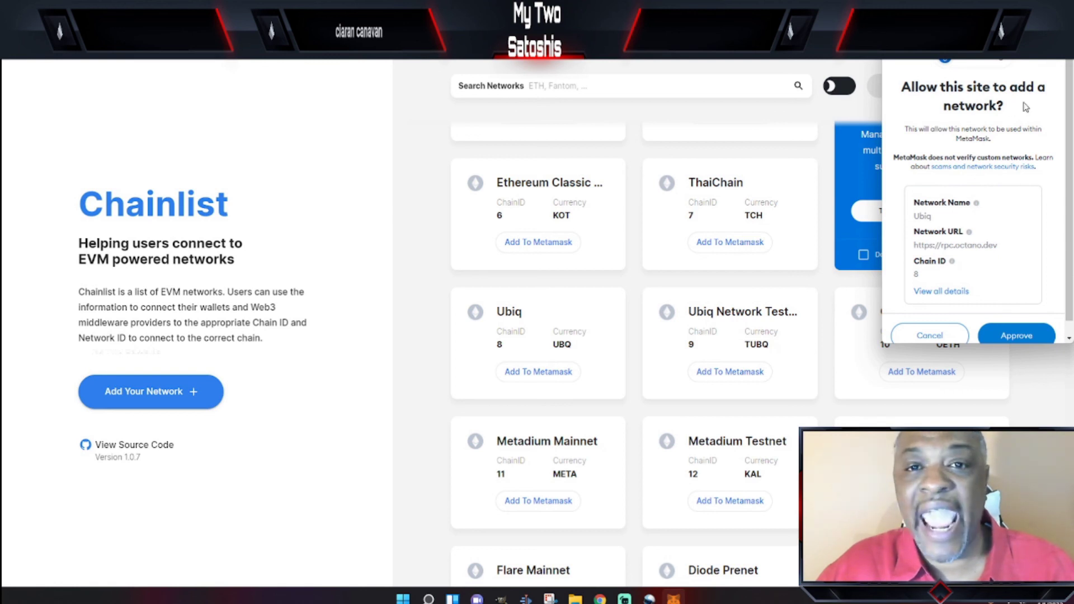
scroll(959, 126, "down", 1)
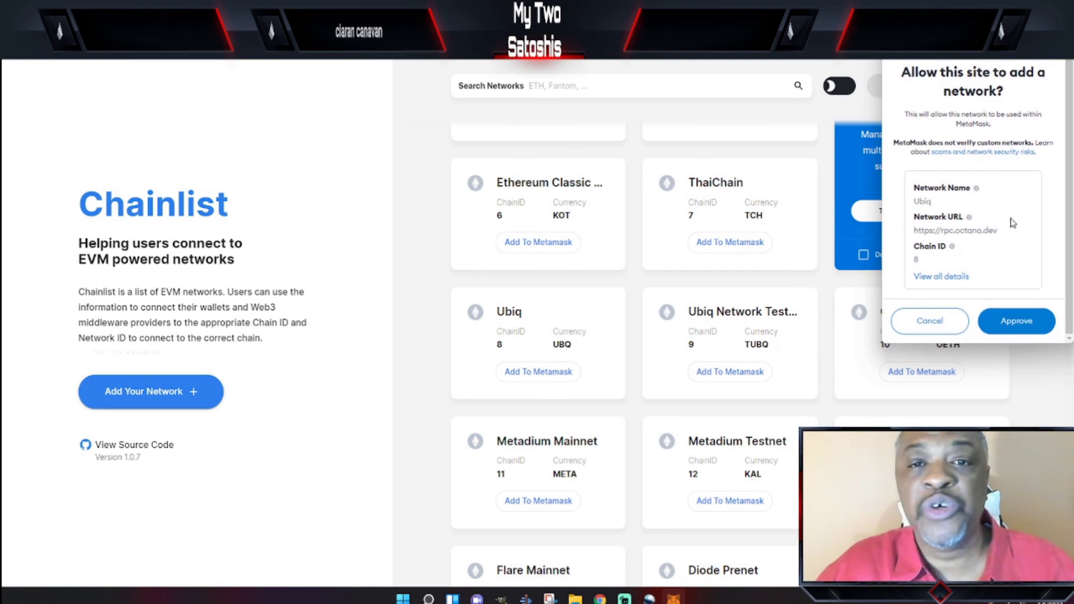